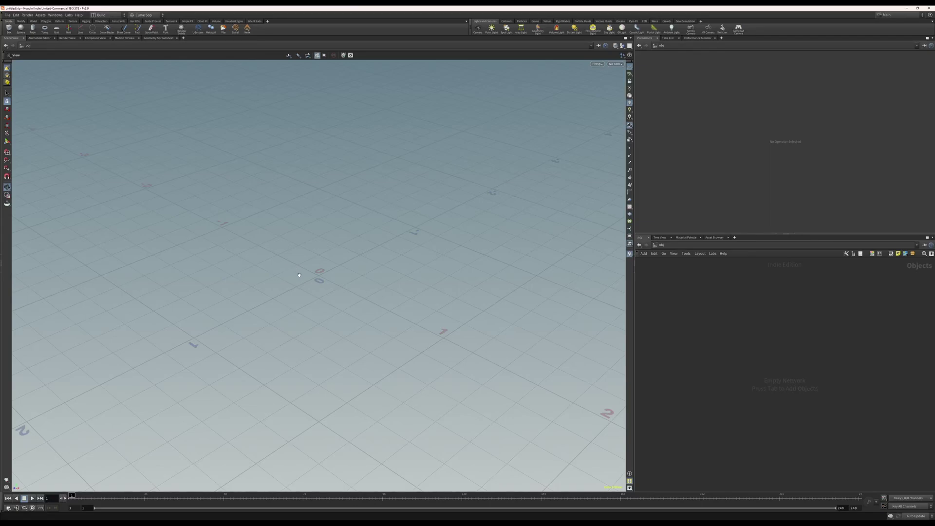
Step: Import a Houdini digital asset library, choosing the .hdalc file in the Desktop folder
click(9, 15)
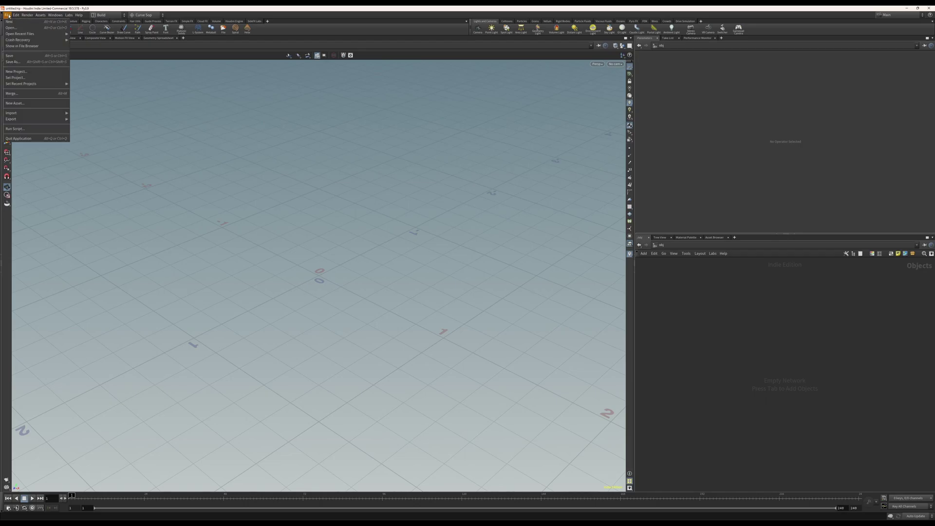
mouse_move(44, 116)
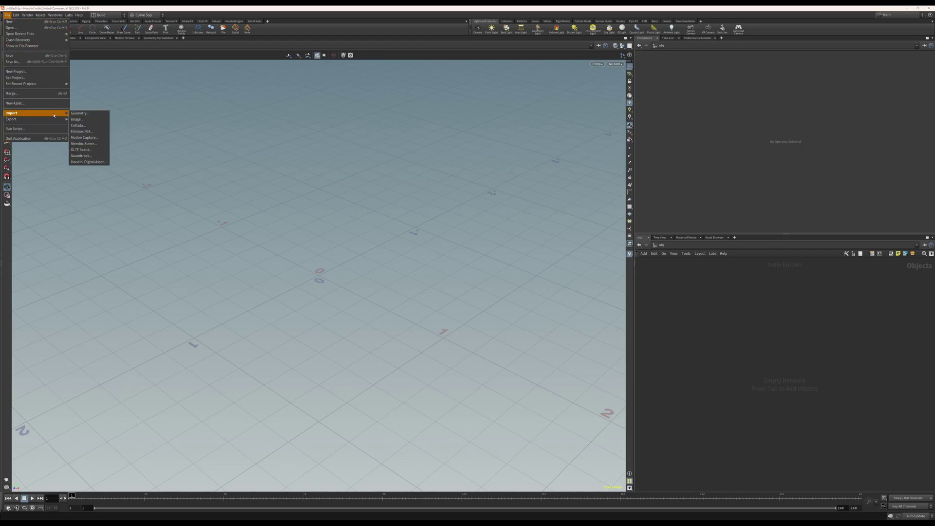
click(94, 162)
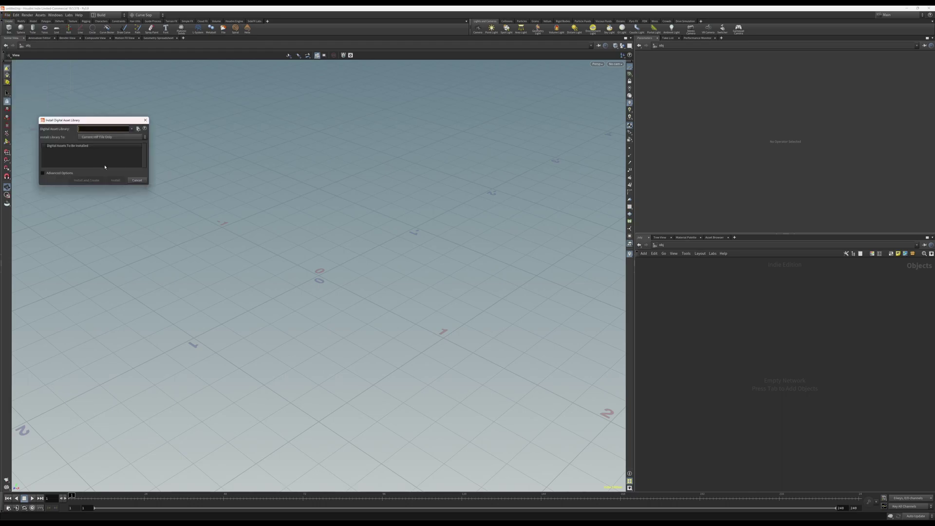
click(137, 128)
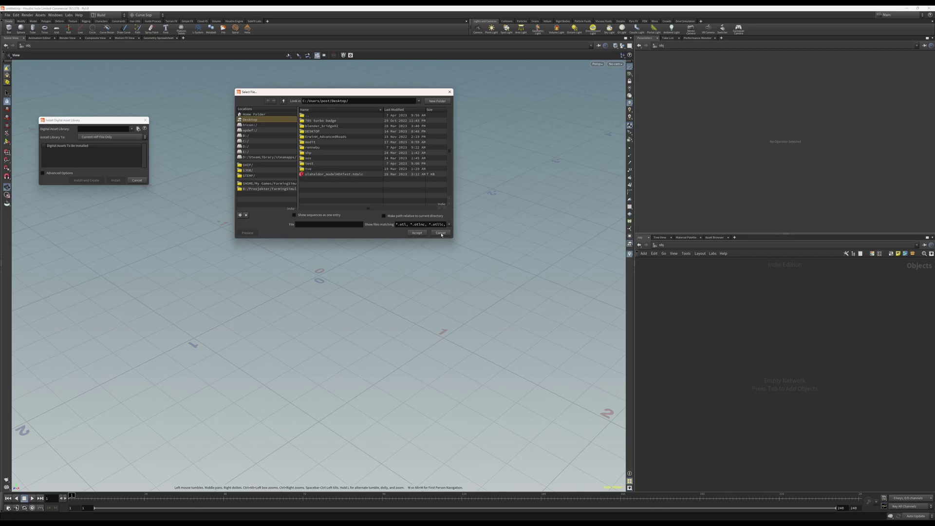
click(336, 174)
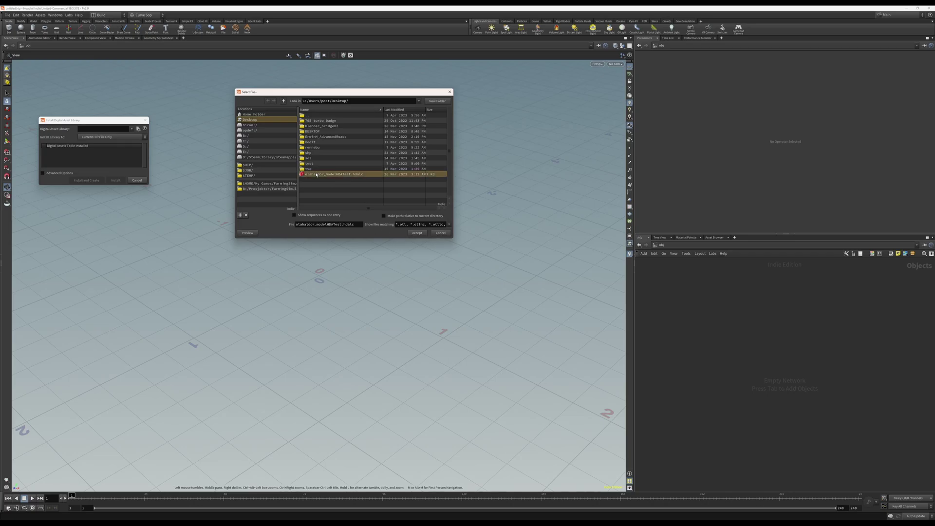
click(418, 233)
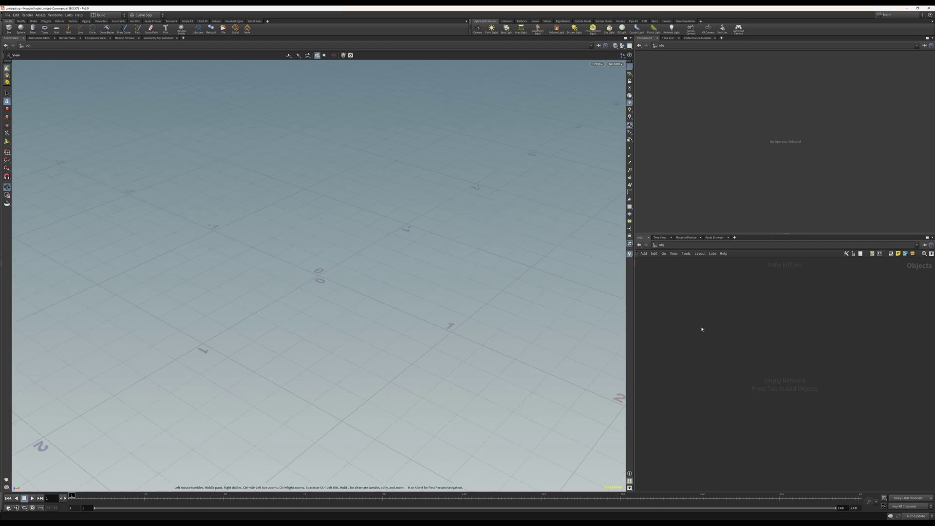
Step: Add a Field Dimensions node from the Farming Simulator category to the object network
key(Tab)
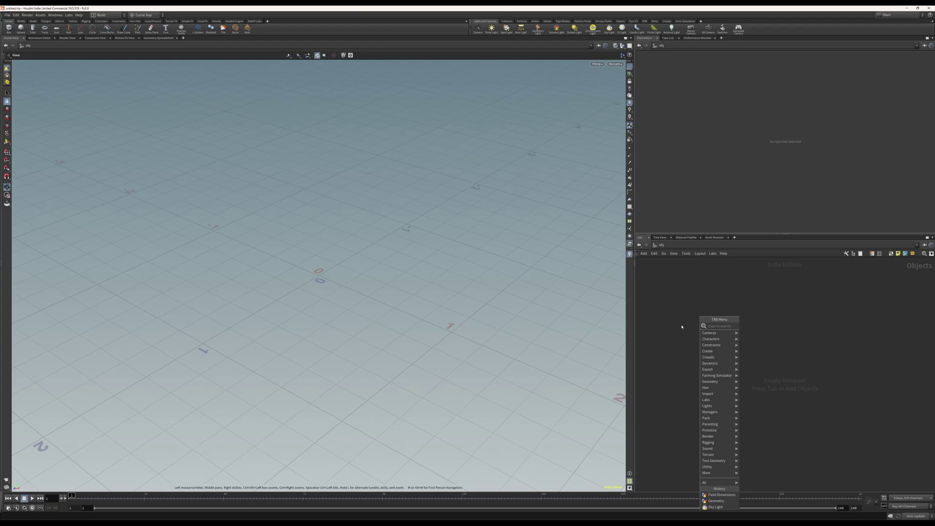
mouse_move(708, 377)
click(754, 377)
click(729, 345)
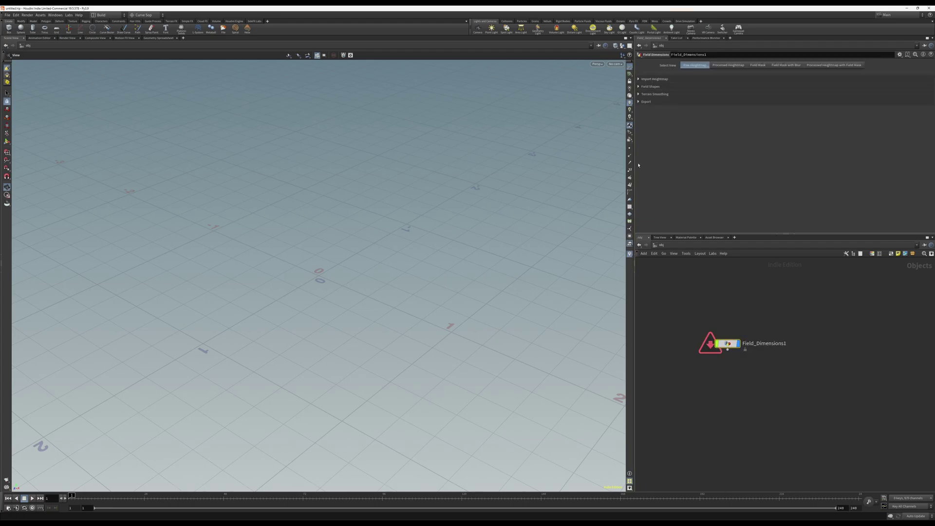
Step: Load map_dem.png from the map's data folder as the Field Dimensions heightmap and frame the resulting terrain
click(639, 79)
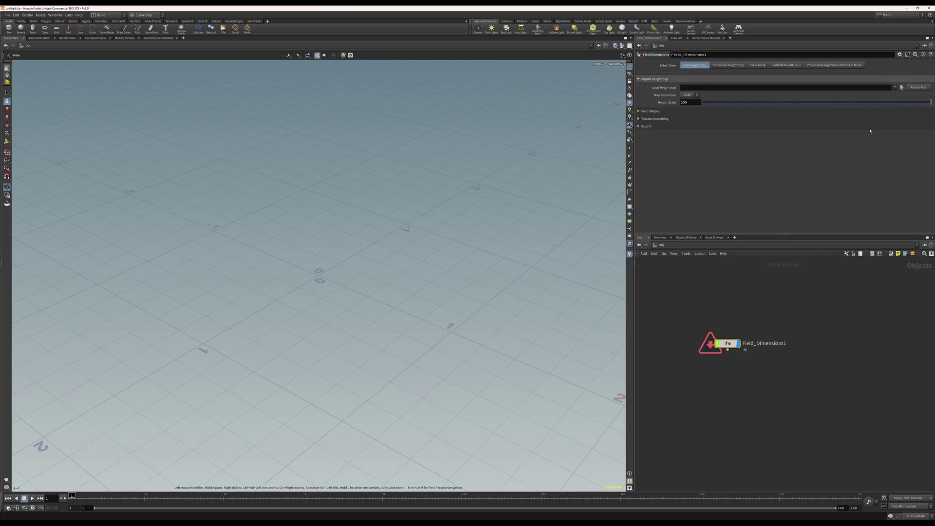
click(902, 87)
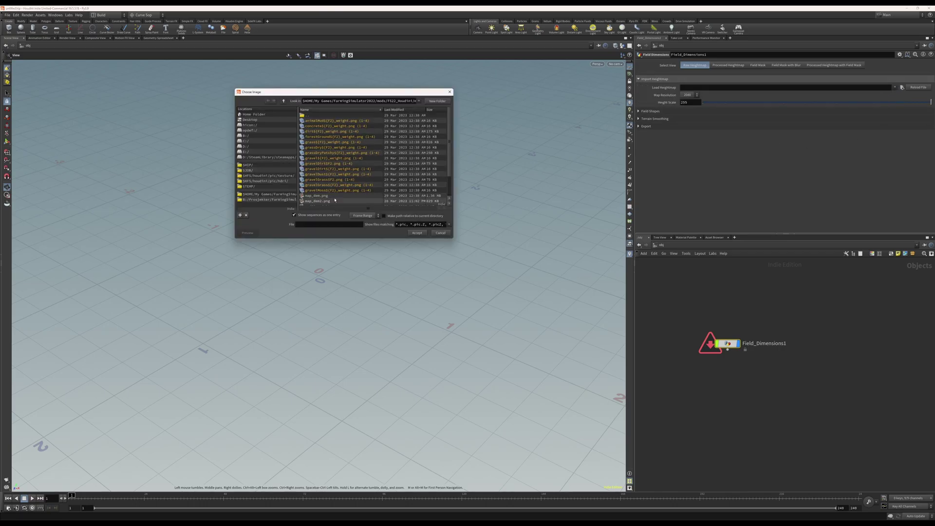
click(321, 196)
click(417, 232)
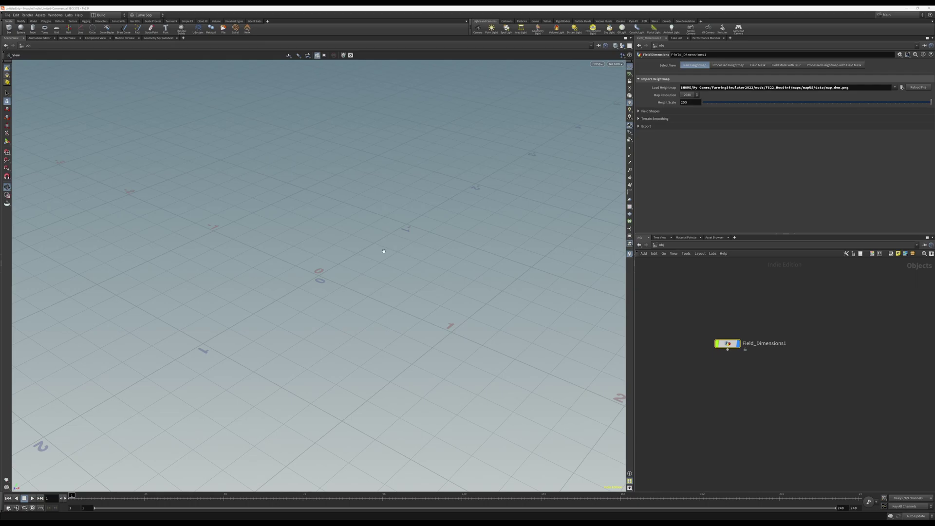
key(f)
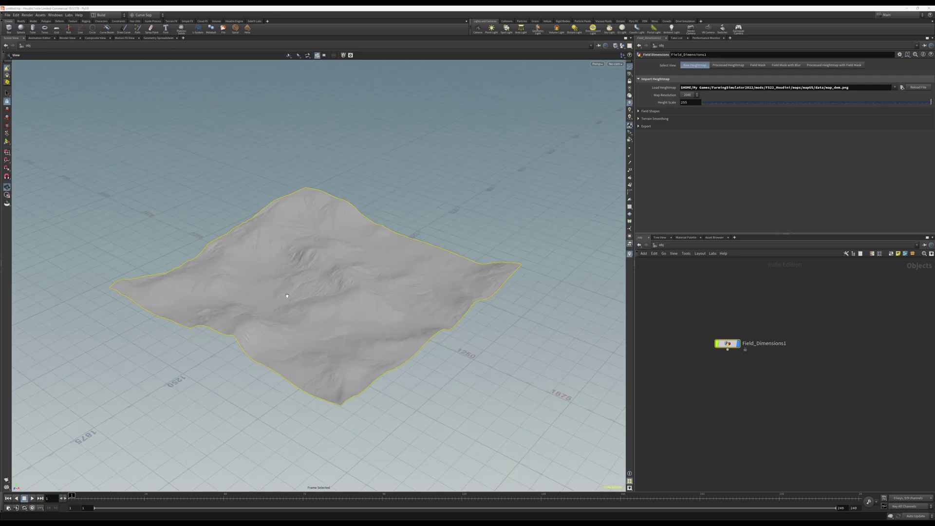
drag(287, 296, 329, 317)
scroll(313, 303, up, 10)
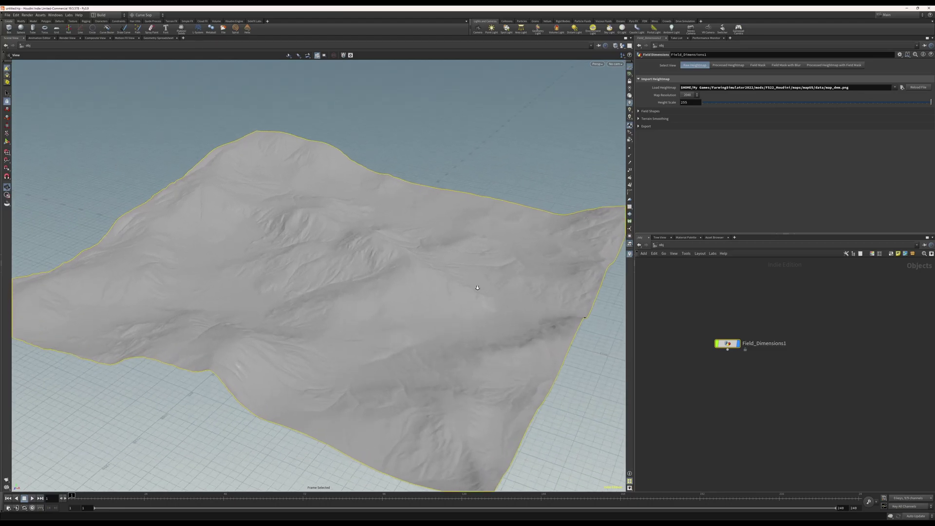
drag(385, 238, 318, 260)
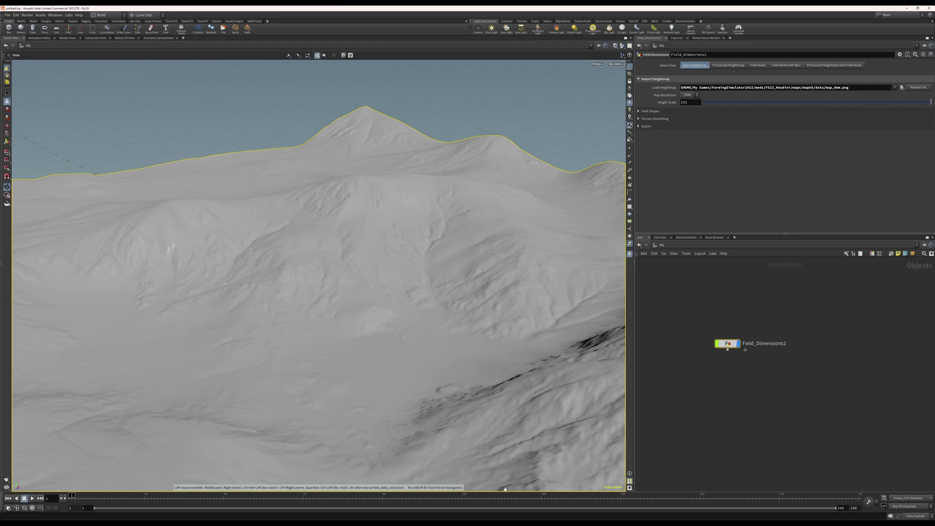
Step: Check the map width in map.xml and heightScale in map.i3d in Visual Studio Code, plus the terrain attributes in GIANTS Editor
click(472, 509)
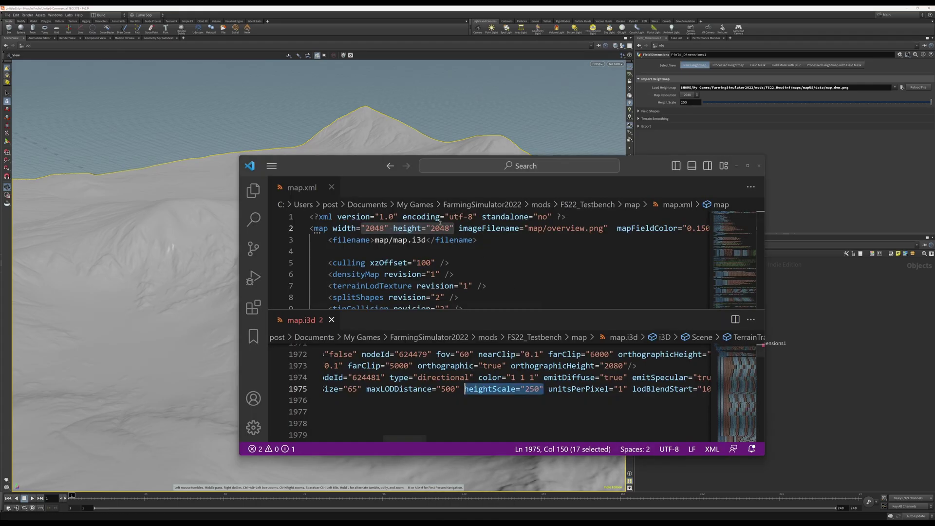
drag(365, 228, 386, 229)
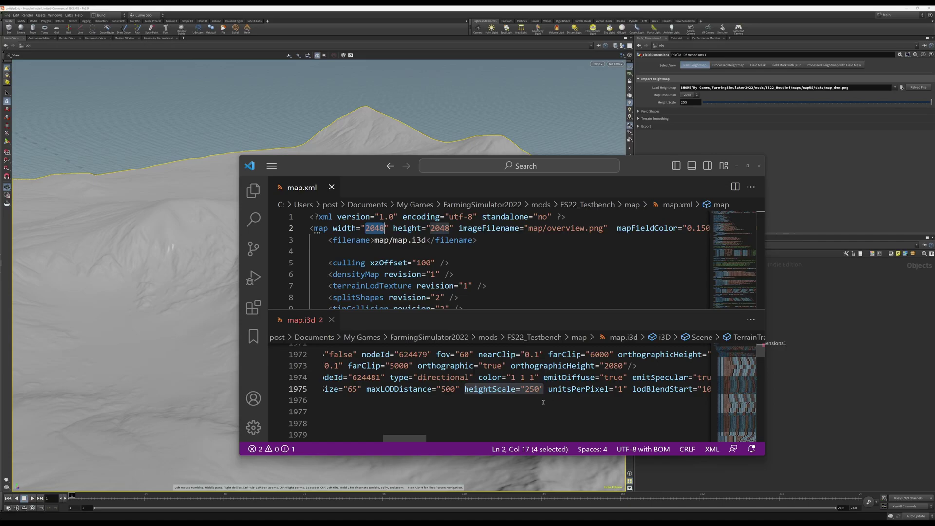
click(550, 509)
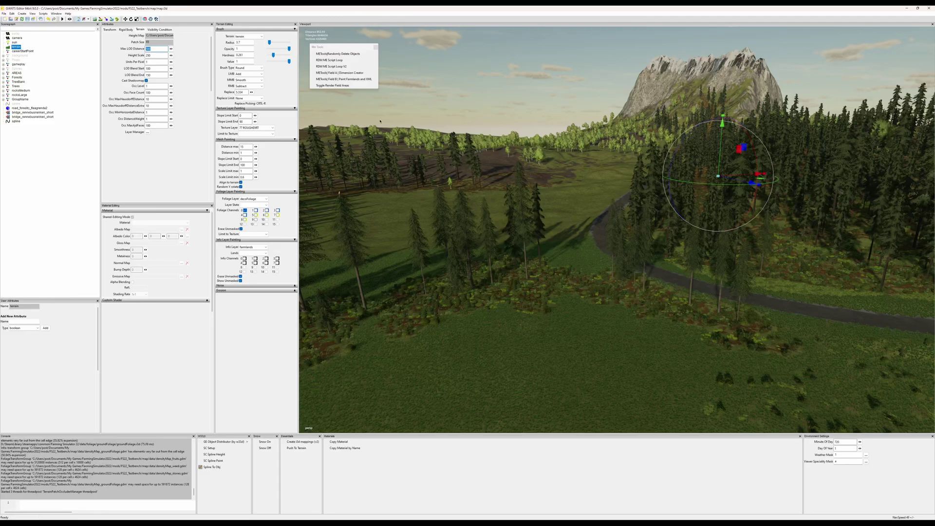
click(517, 494)
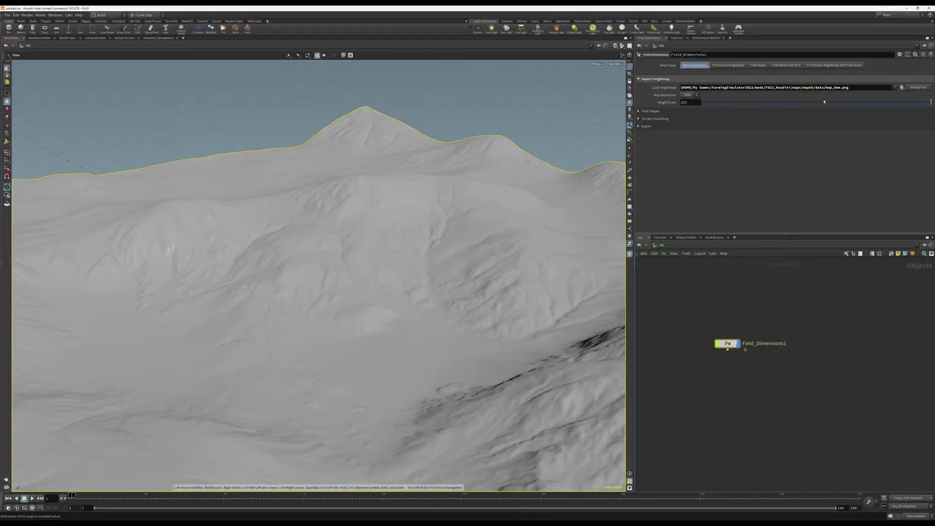
Step: Try a lower Height Scale and a value of 768 on the terrain, and restore it to 255
drag(885, 102, 799, 103)
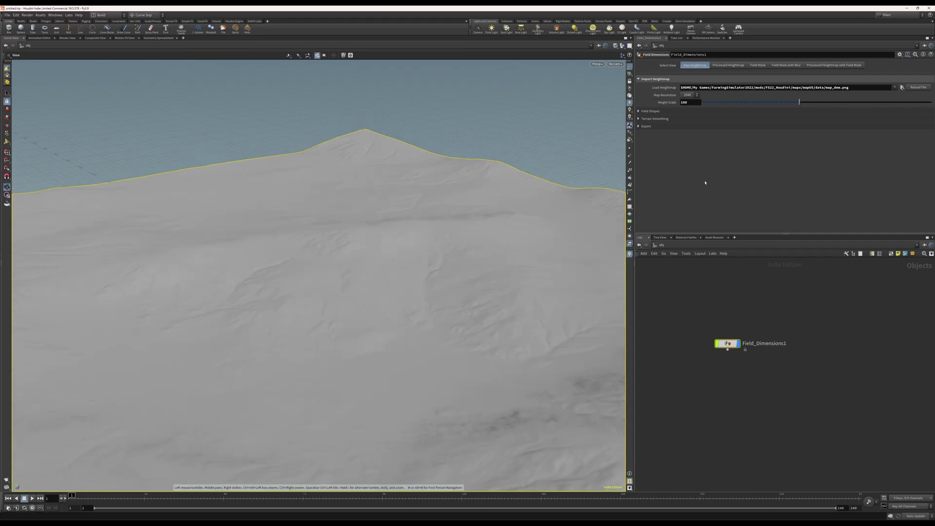
drag(729, 104, 931, 103)
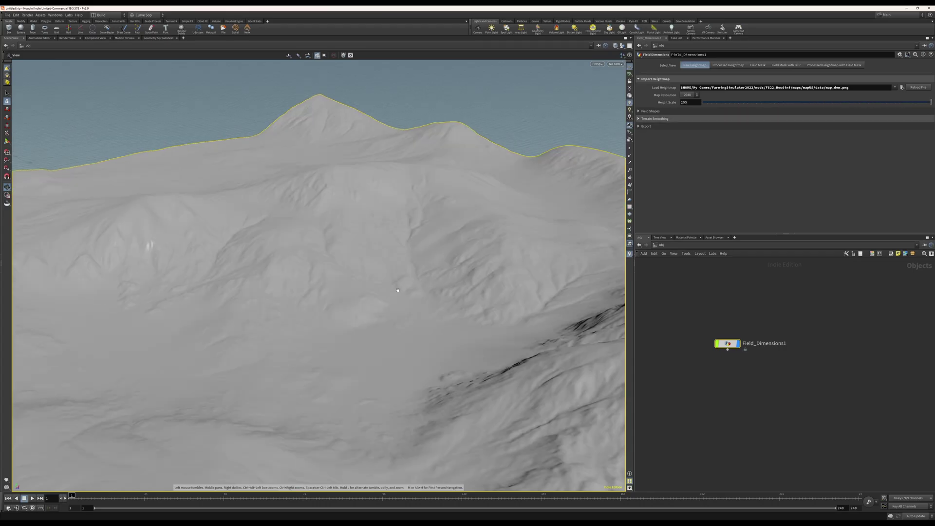
double_click(692, 102)
text(768)
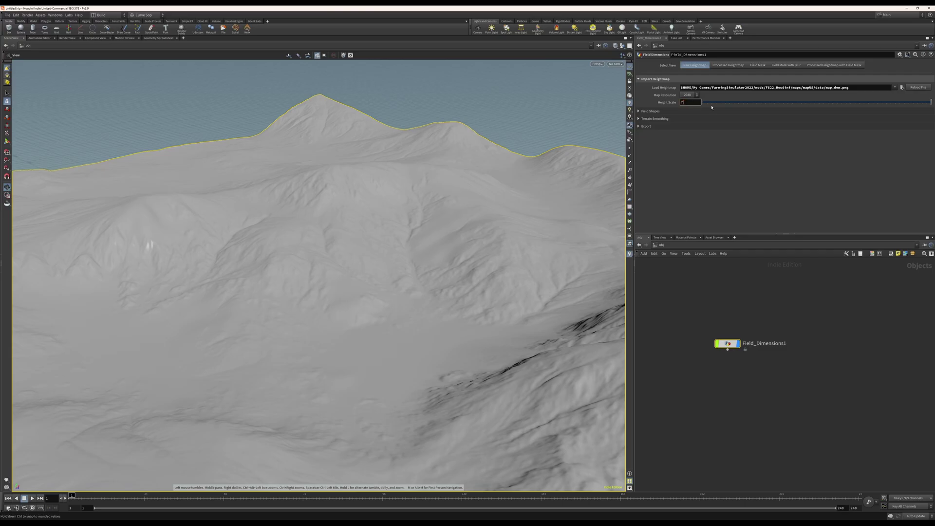
key(Return)
drag(297, 204, 321, 163)
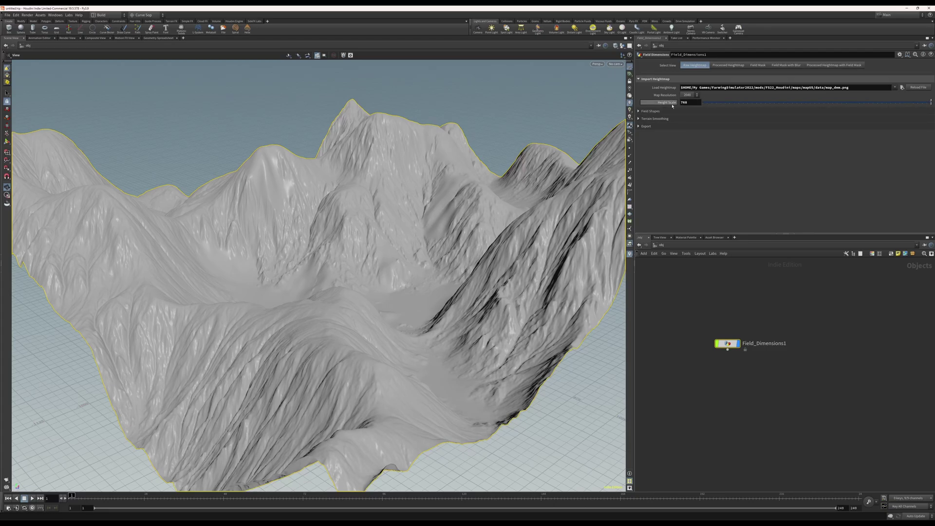
scroll(382, 245, up, 3)
drag(382, 245, 414, 219)
text(255)
key(Return)
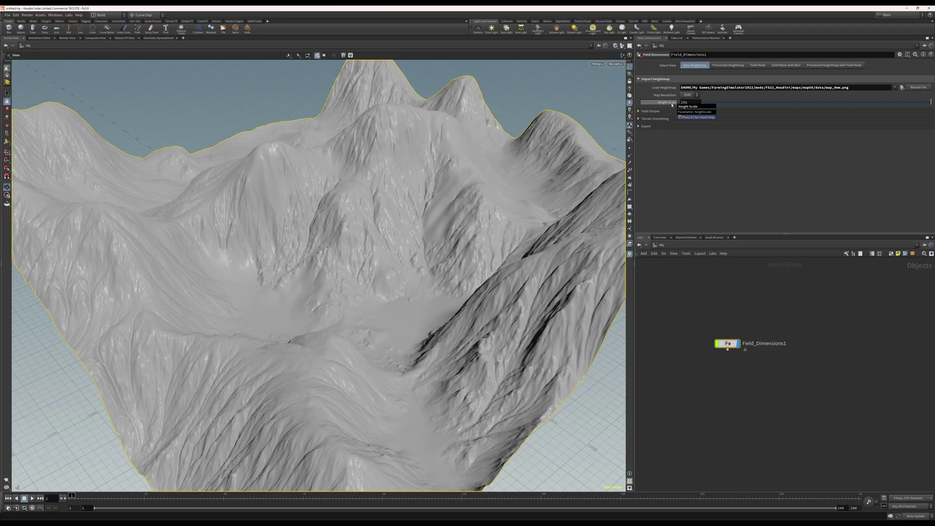
scroll(413, 295, up, 3)
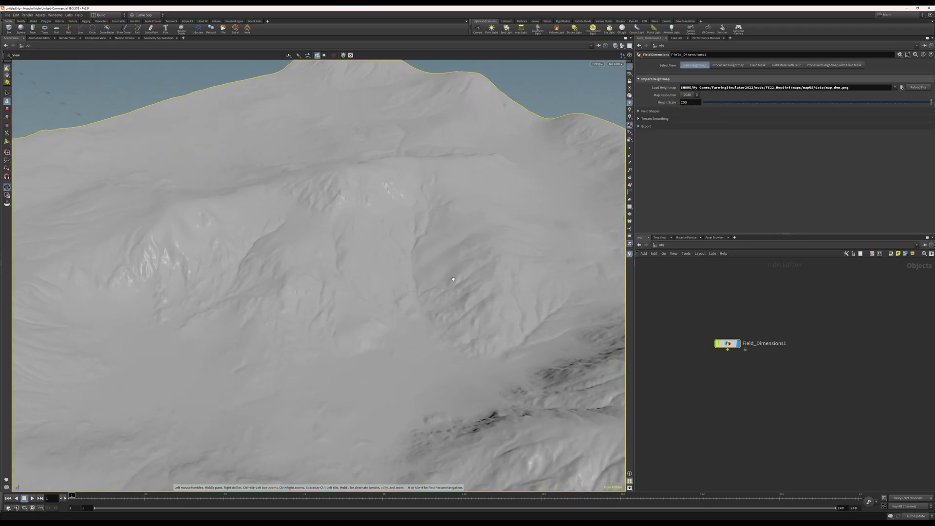
Step: Set the Field Dimension Source to External Mask and load FieldMasks.png from the temp folder as the image to trace
click(655, 79)
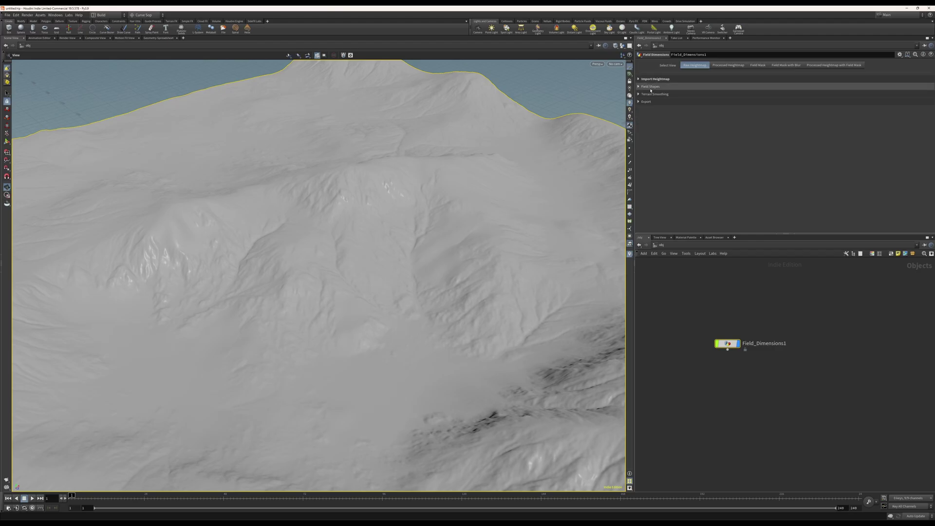
click(650, 87)
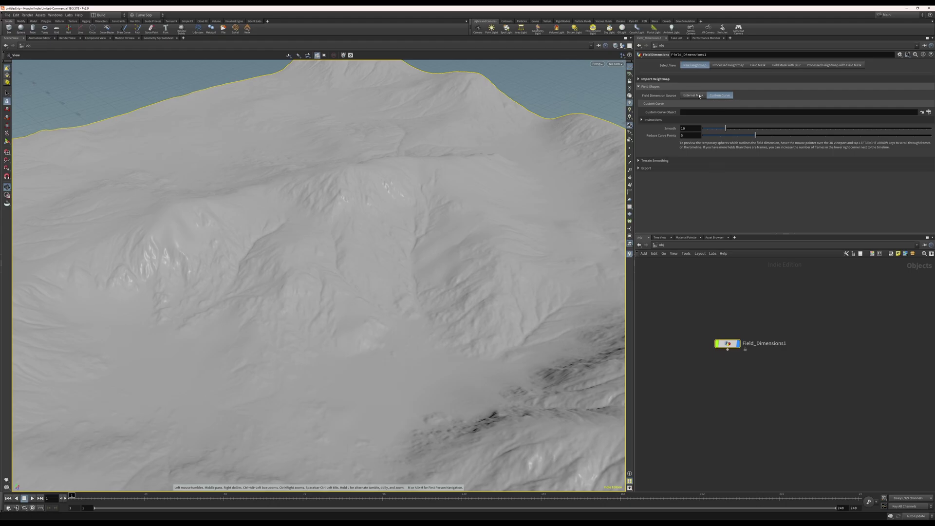
click(694, 95)
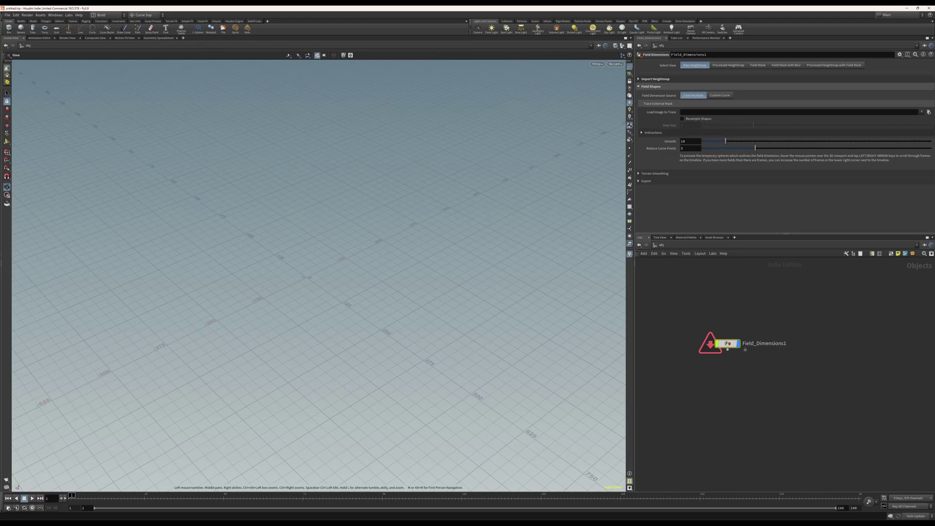
click(929, 113)
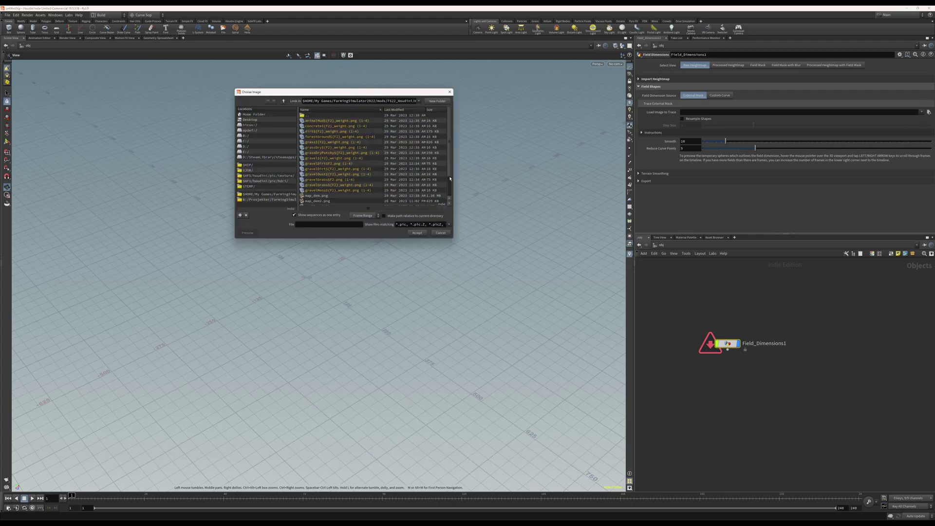
double_click(312, 115)
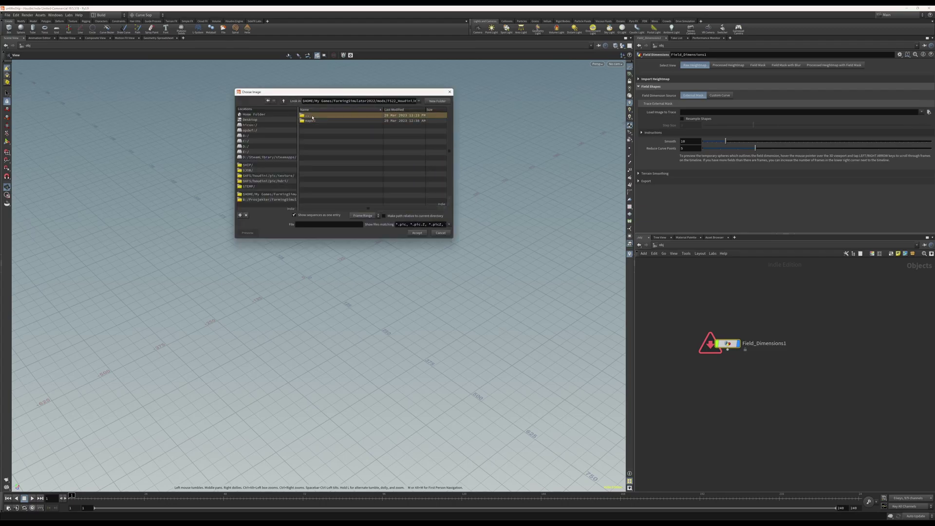
double_click(312, 120)
click(317, 131)
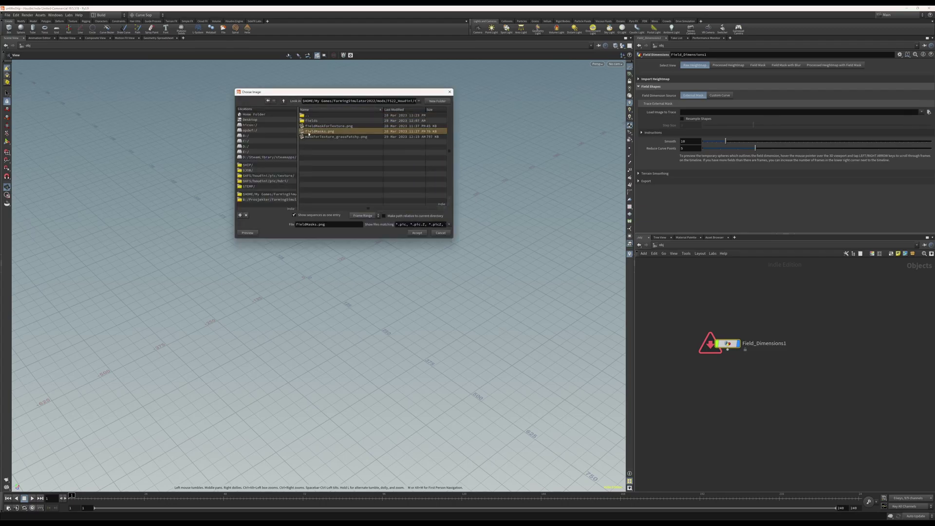
click(415, 233)
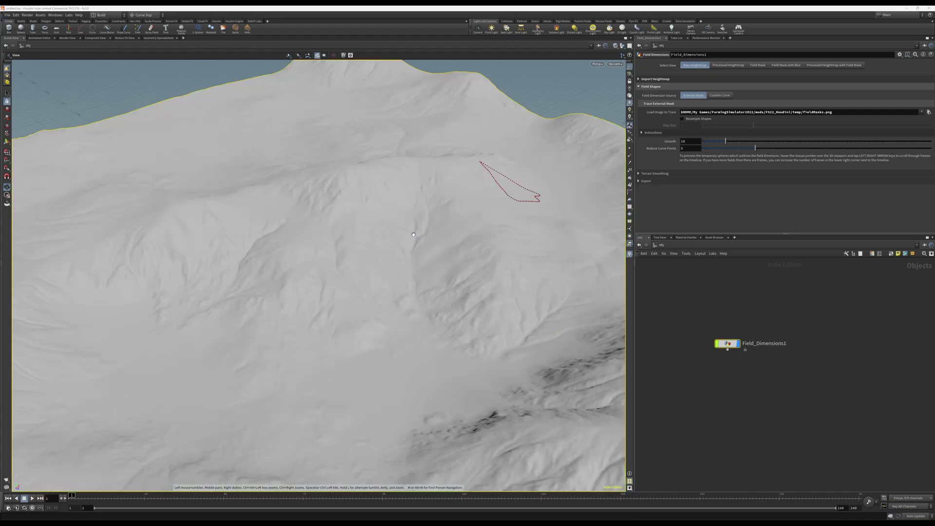
Step: Examine the traced field outlines on the terrain by advancing through the timeline frames one at a time
drag(467, 203, 425, 215)
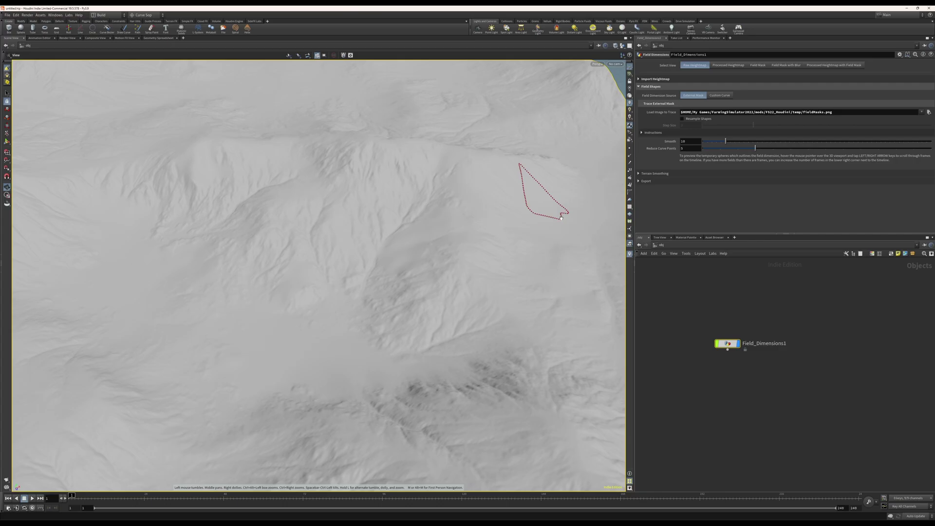
drag(552, 185, 464, 216)
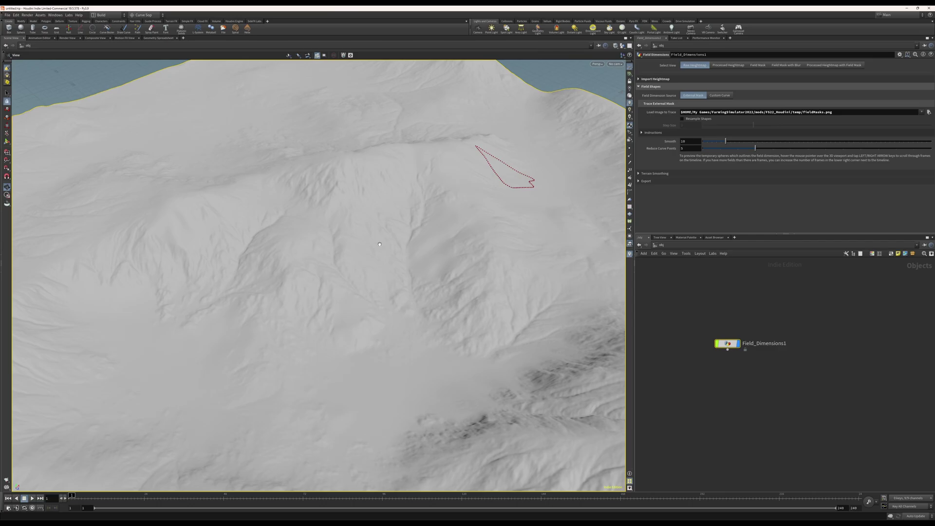
key(Right)
key(Right)
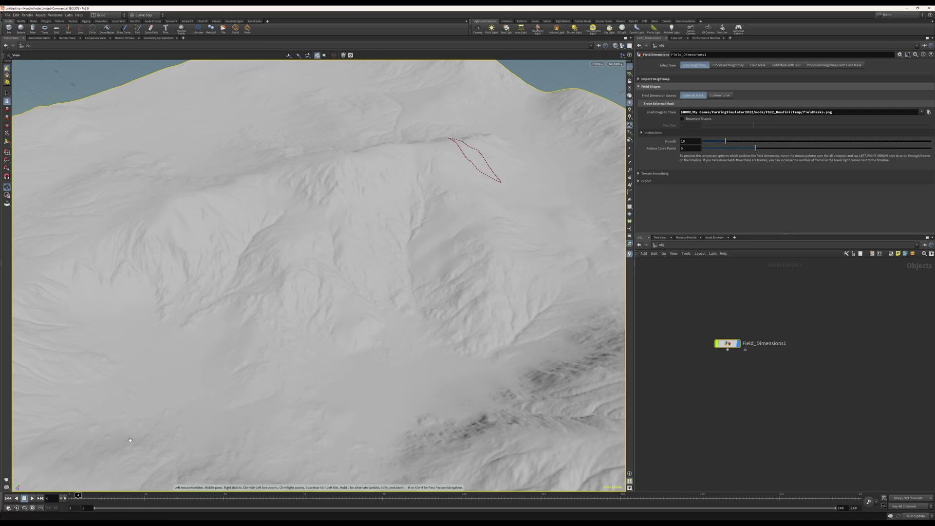
key(Right)
key(Right)
key(Right)
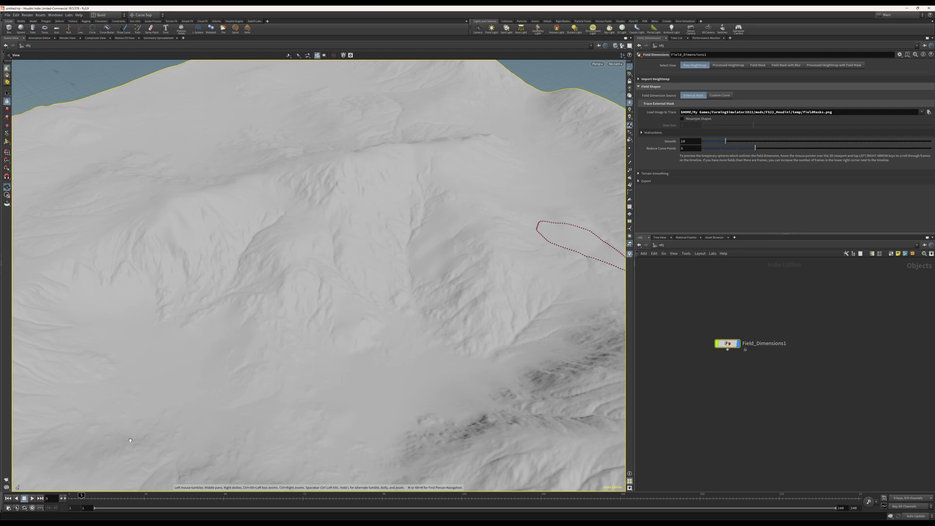
Step: Examine the remaining traced field outlines frame by frame up to frame 26, and return the timeline to frame 1
key(Right)
key(Right)
key(Right)
key(Right)
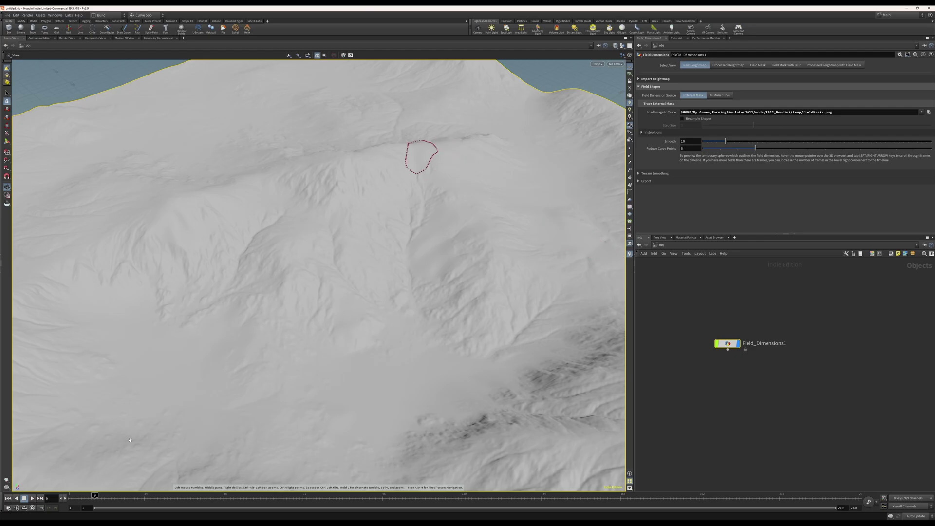
key(Right)
key(Right)
key(Right)
key(Right)
key(Right)
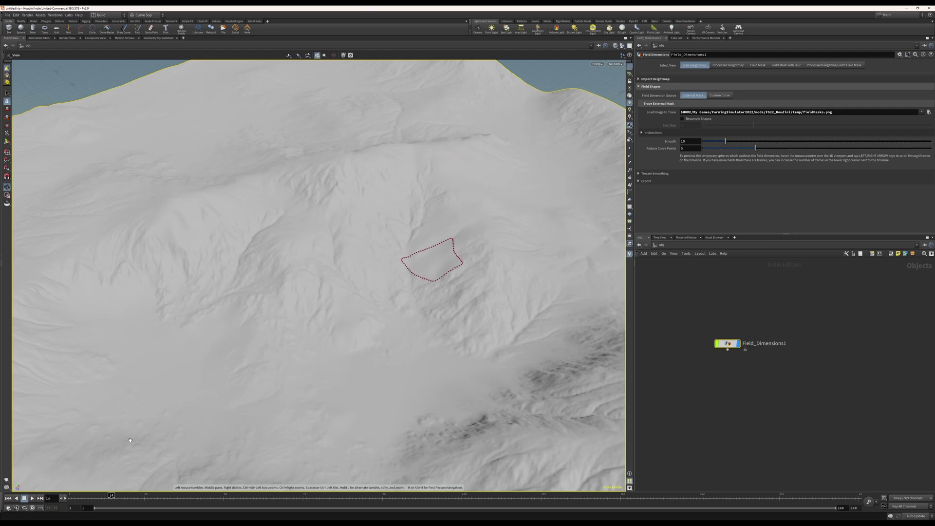
key(Right)
key(Right)
key(Right)
key(Right)
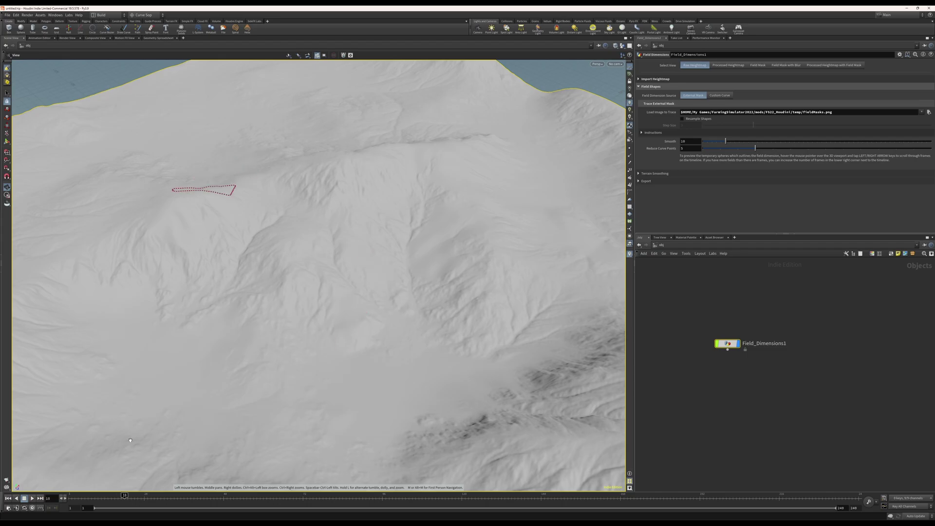
key(Right)
key(Right)
key(Right)
key(Right)
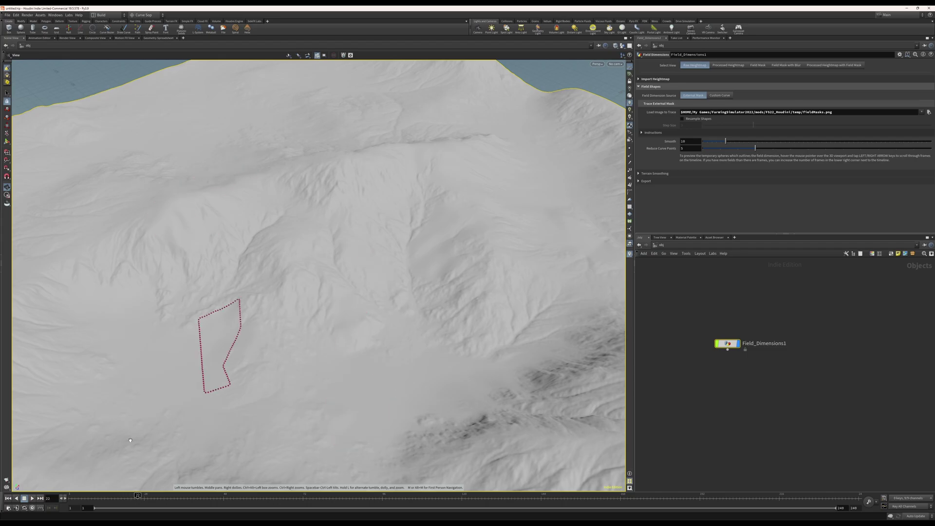
key(Right)
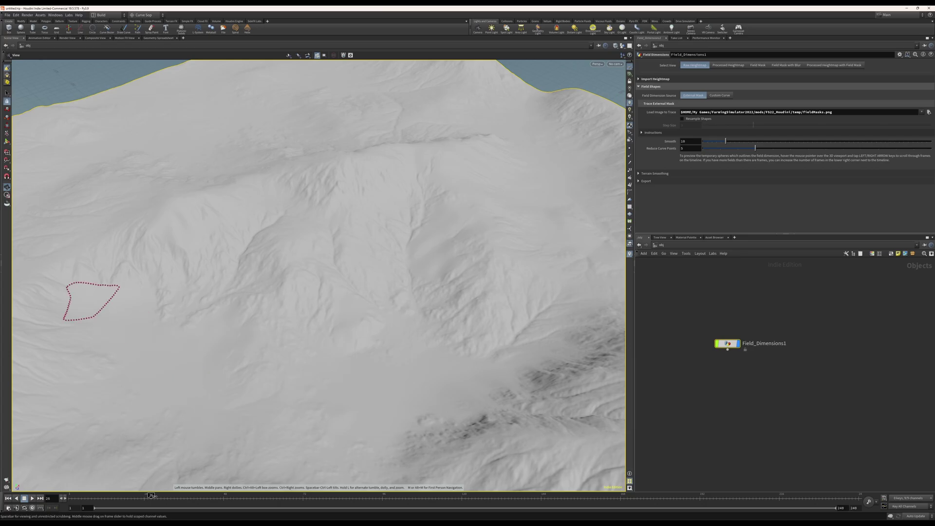
key(Right)
drag(151, 496, 72, 496)
Step: Switch the asset's view to Field Mask and inspect the masked fields across the whole terrain
drag(389, 234, 393, 211)
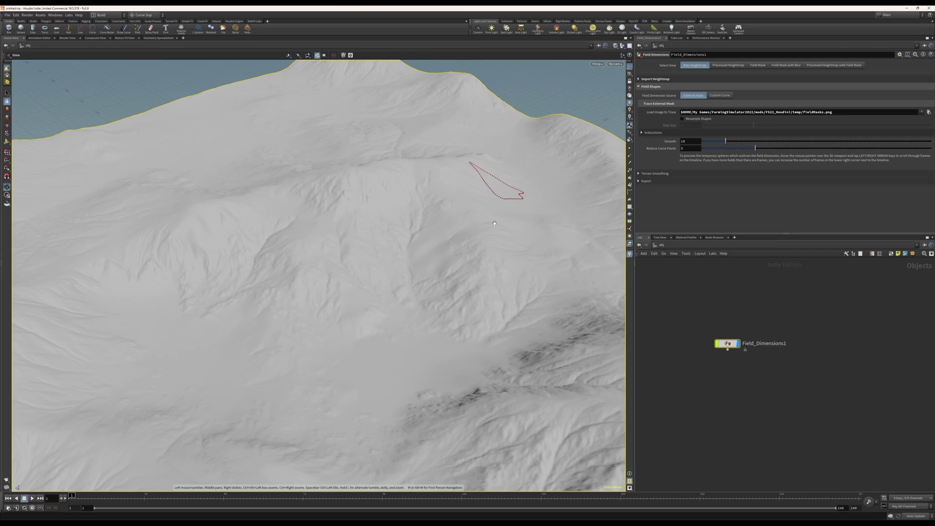
click(764, 66)
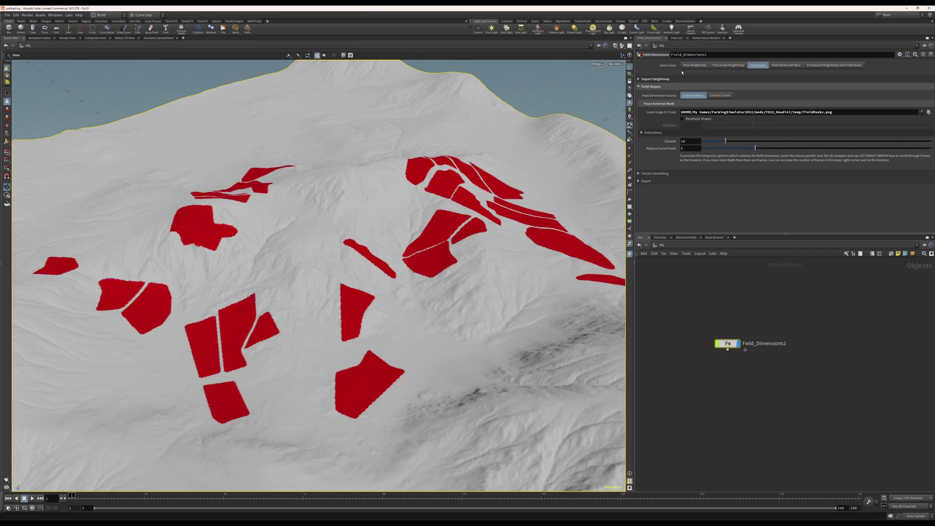
drag(368, 238, 315, 271)
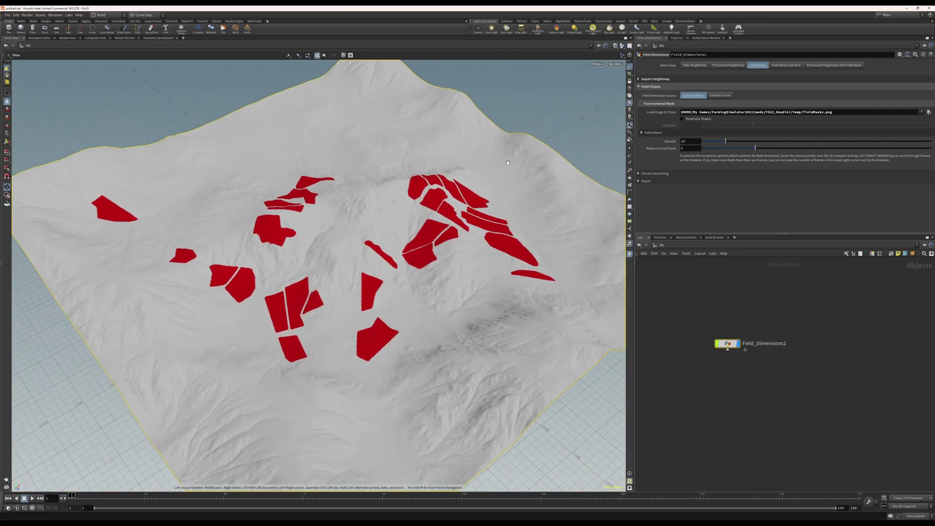
drag(357, 252, 366, 229)
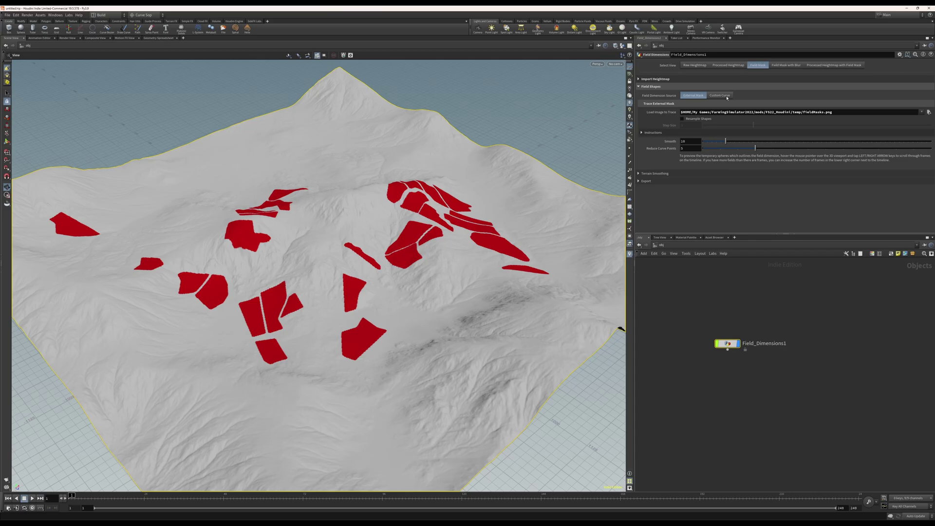
Step: Set the Field Dimension Source to Custom Curve and view the terrain from above
click(725, 96)
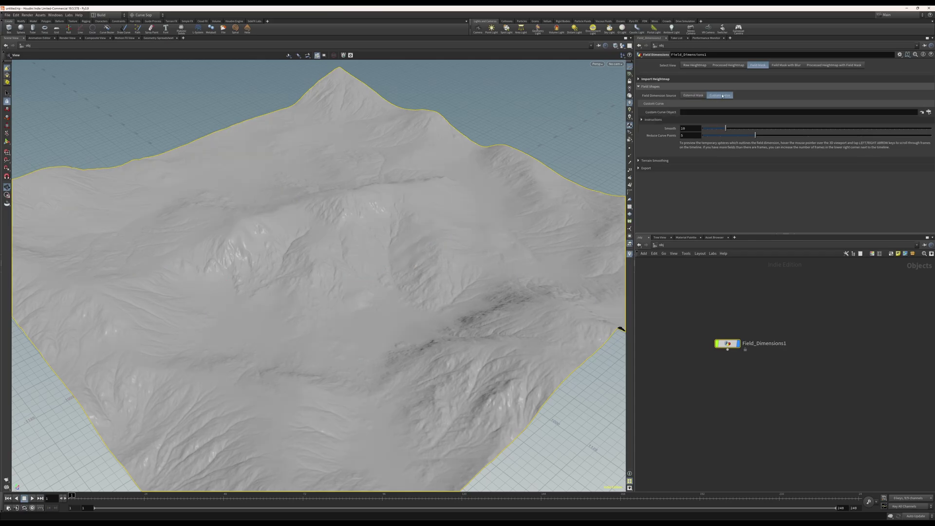
drag(431, 270, 353, 226)
right_drag(353, 226, 436, 259)
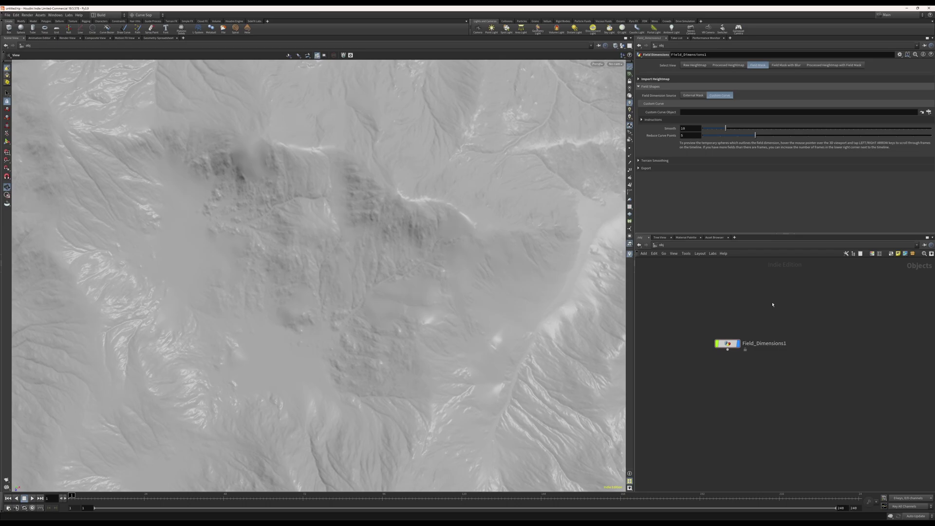
Step: Add a Geometry node beside the Field_Dimensions1 node at object level
key(Tab)
text(geo)
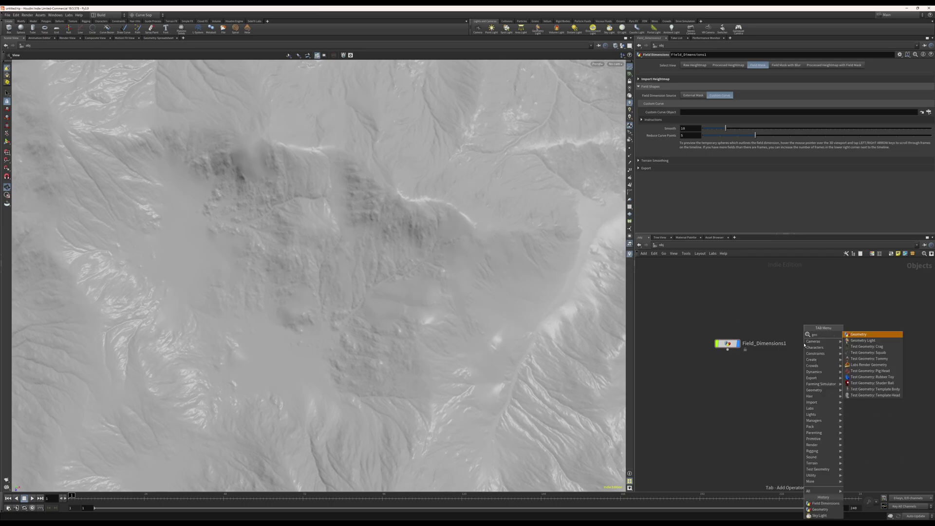
click(860, 335)
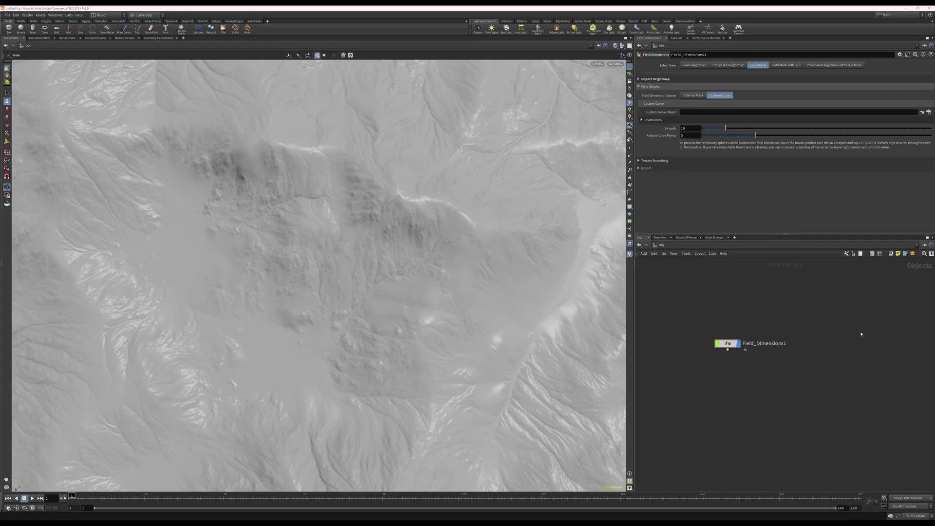
click(825, 347)
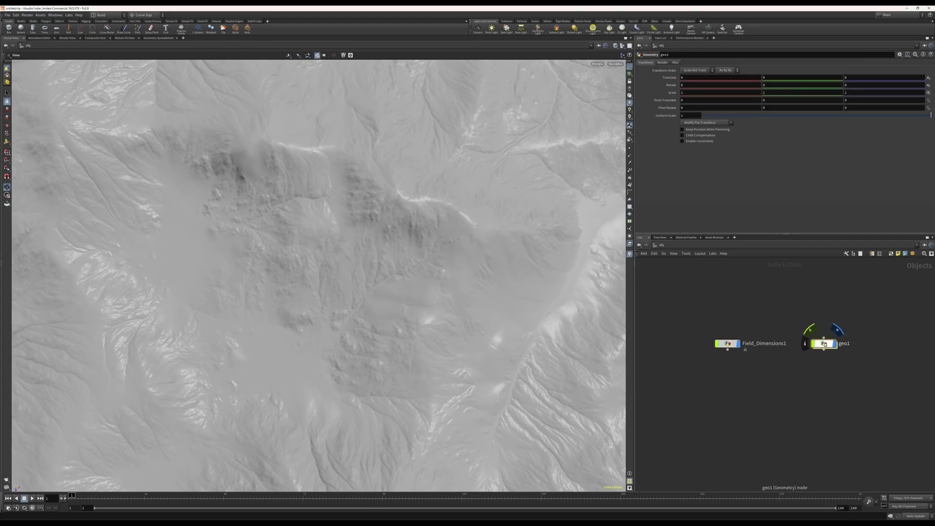
Step: Enter the geo1 network and place a Curve Polygon node in it
double_click(825, 345)
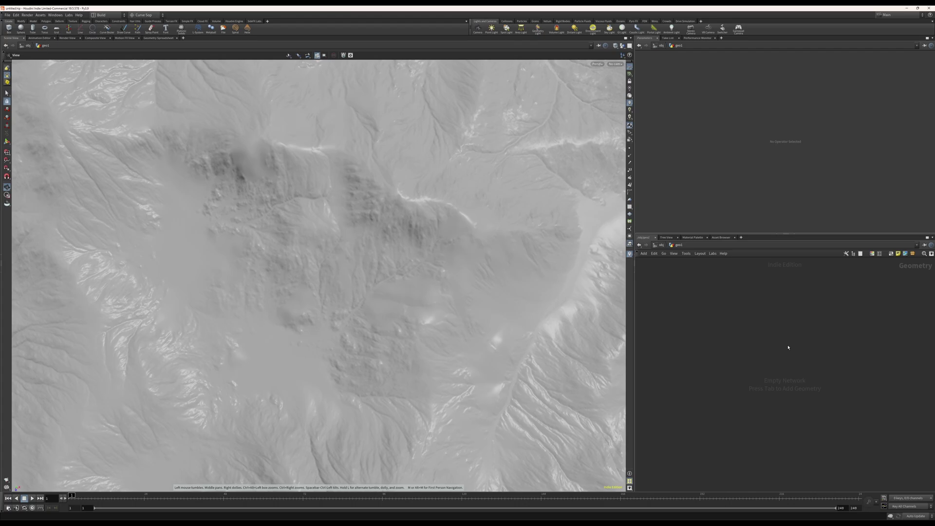
key(Tab)
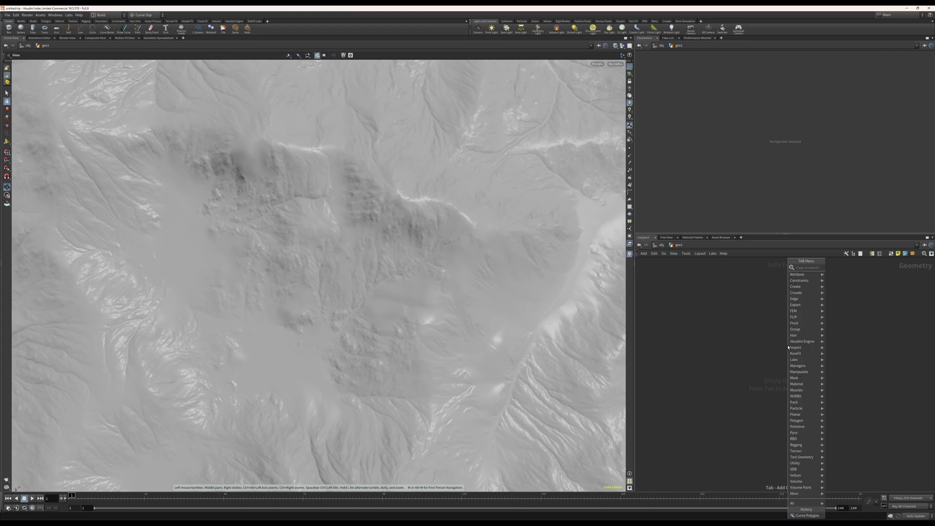
text(curve)
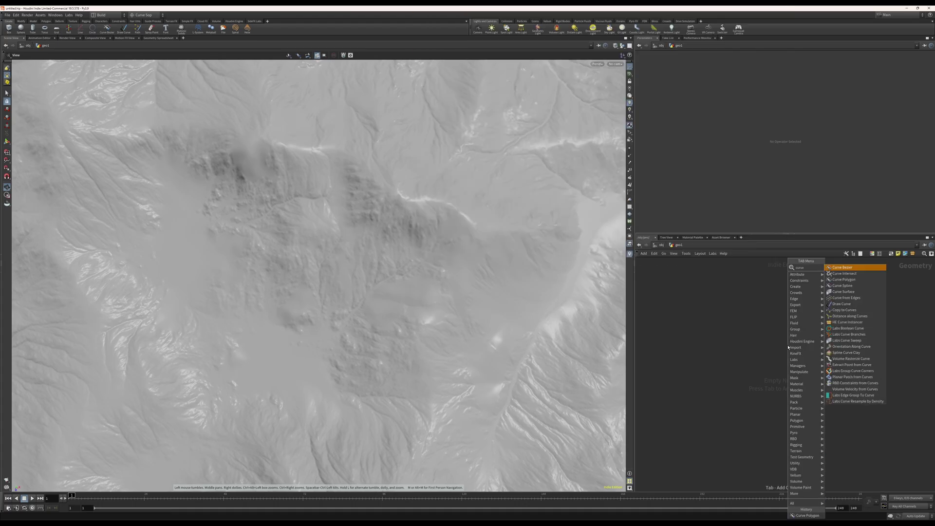
click(841, 280)
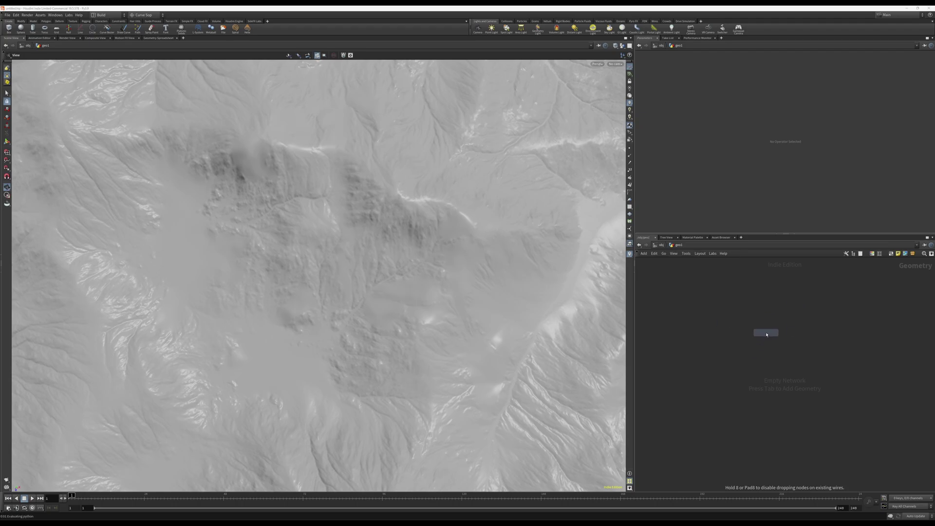
click(766, 334)
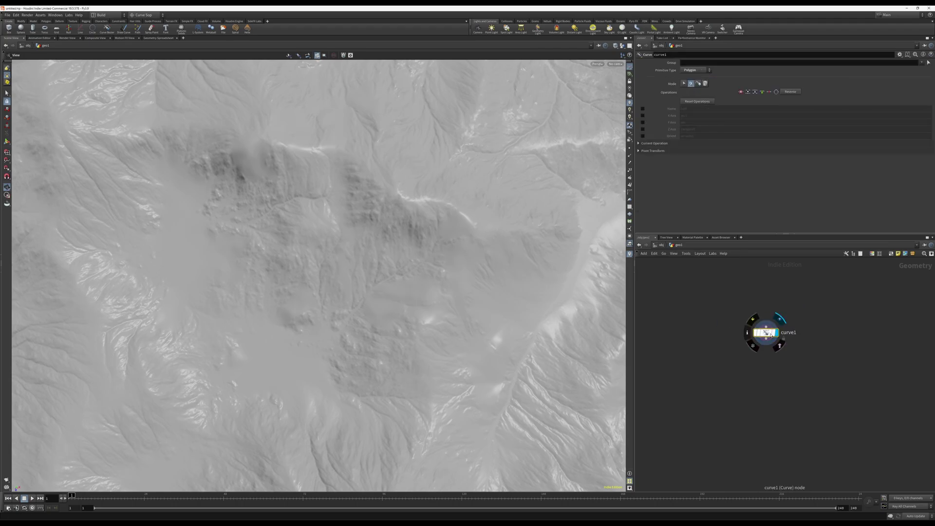
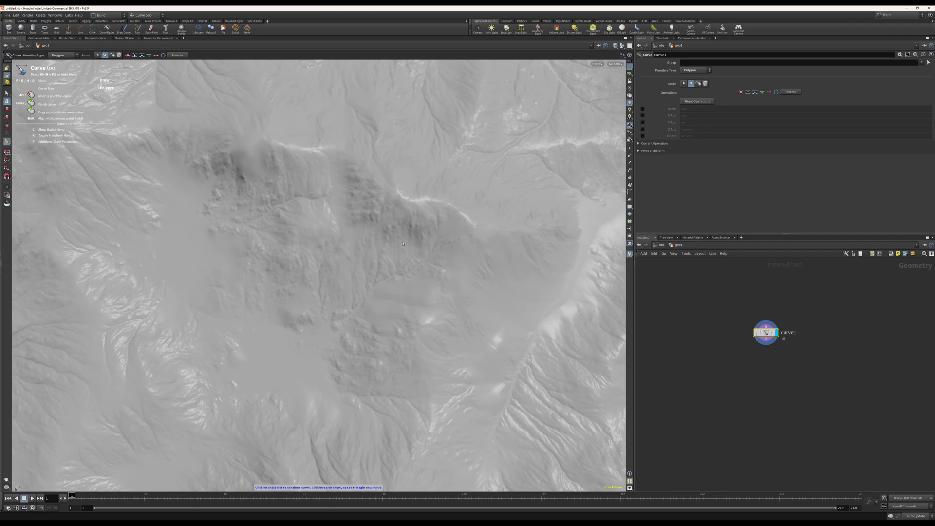
Step: Draw three adjoining closed polygon field outlines on the terrain with the Curve tool
click(417, 234)
click(347, 234)
click(342, 286)
key(Return)
key(space)
drag(365, 253, 363, 227)
click(408, 233)
alt+drag(383, 264, 411, 285)
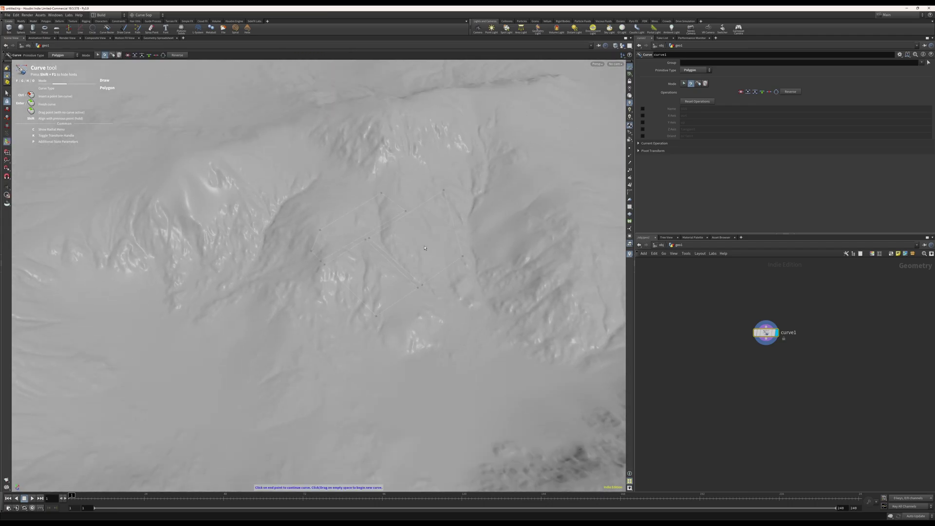
key(Return)
key(Escape)
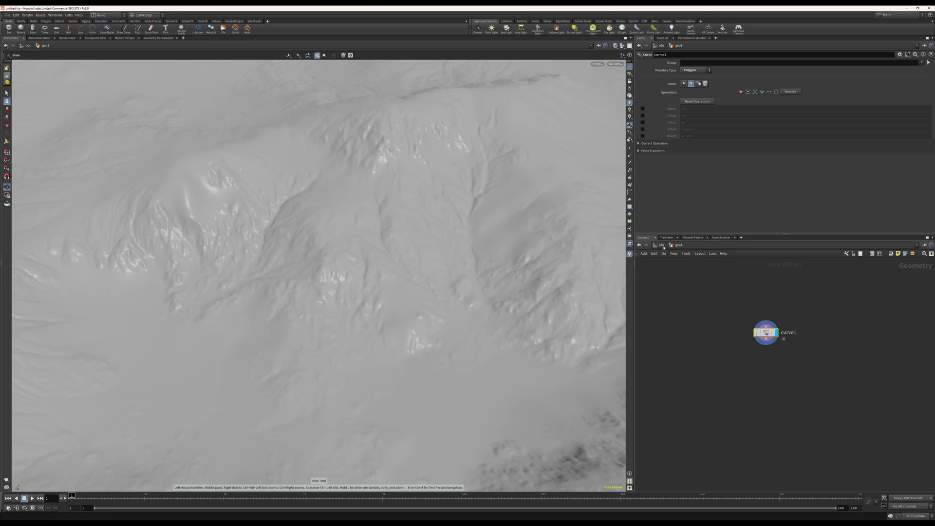
Step: Return to the object level, look over the drawn curves, and select the Field_Dimensions1 node
click(661, 245)
drag(430, 319, 560, 334)
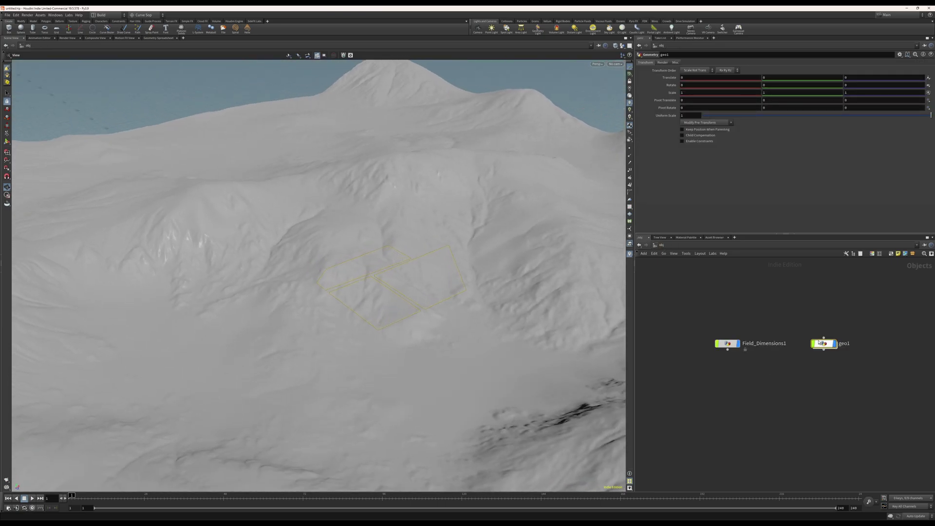
mouse_move(731, 344)
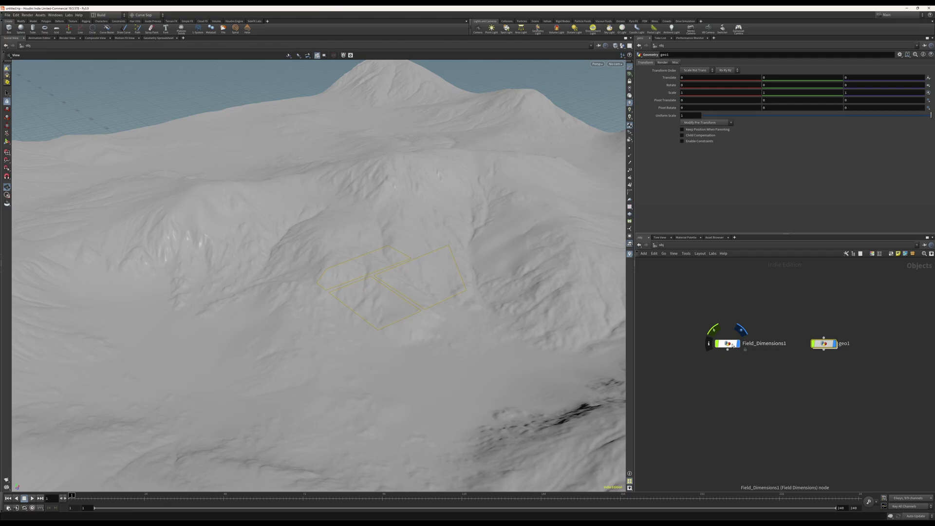
click(733, 345)
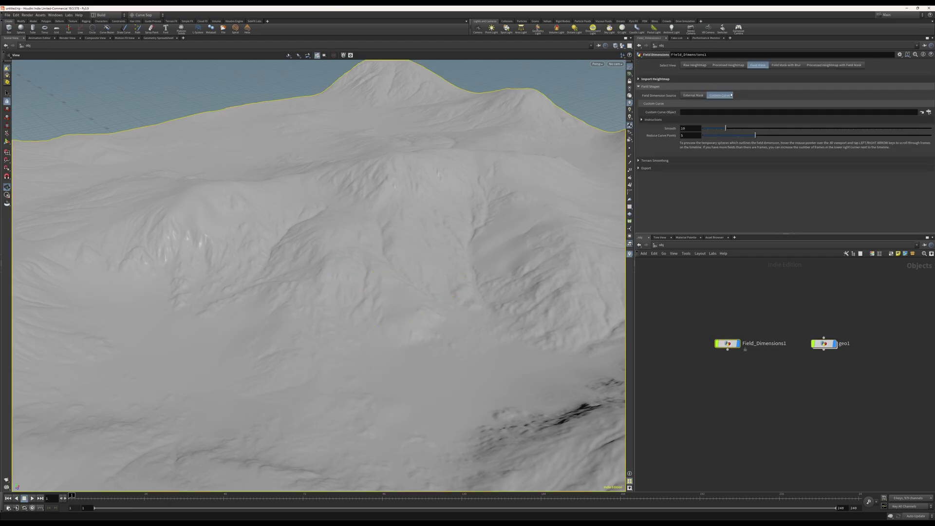
drag(472, 179, 482, 370)
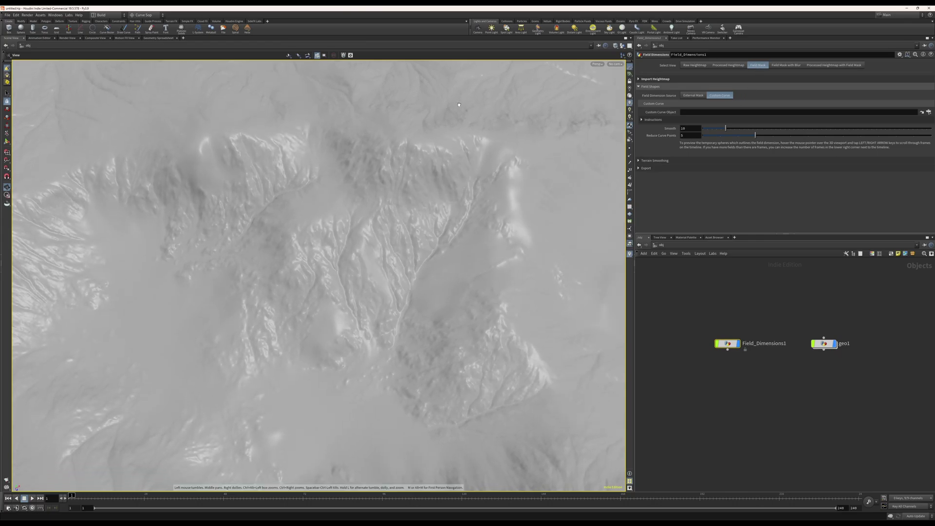
middle_drag(412, 220, 443, 233)
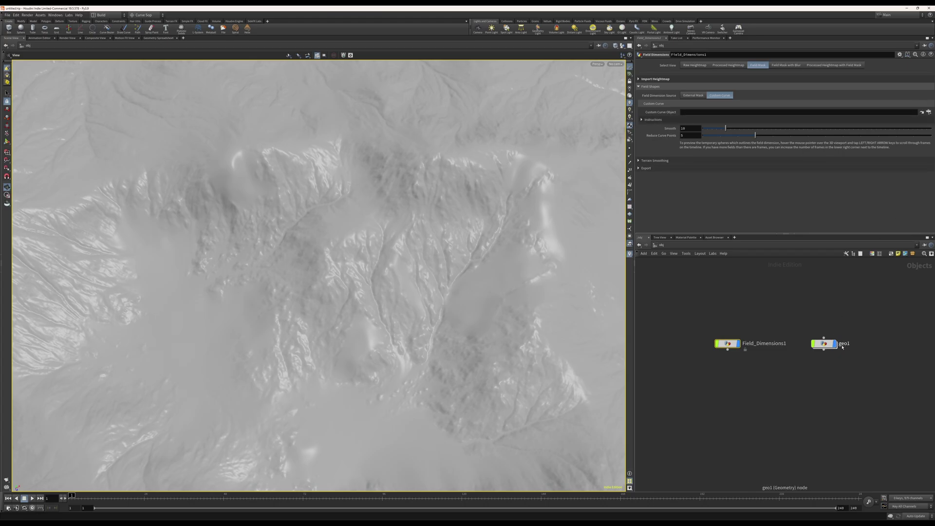
Step: Assign /obj/geo1 as the Custom Curve Object and inspect the resulting field masks up close
click(928, 113)
click(881, 84)
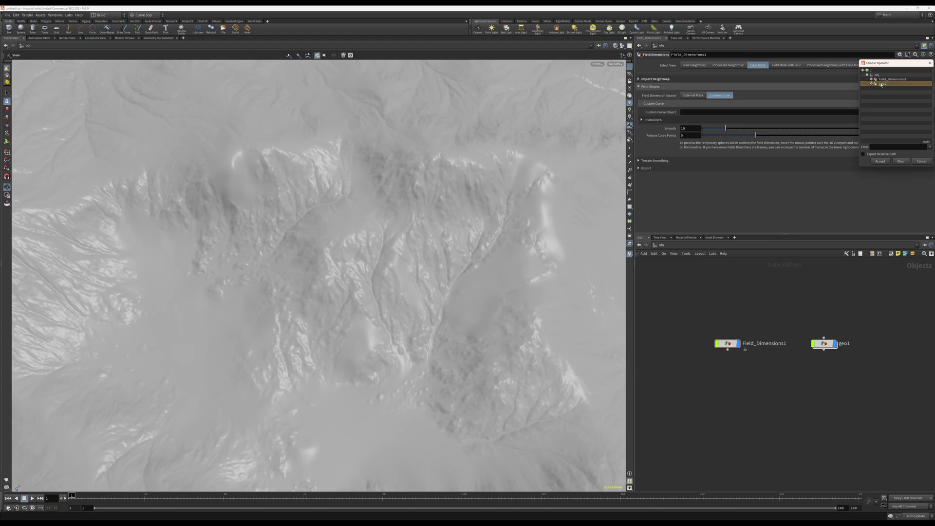
click(879, 161)
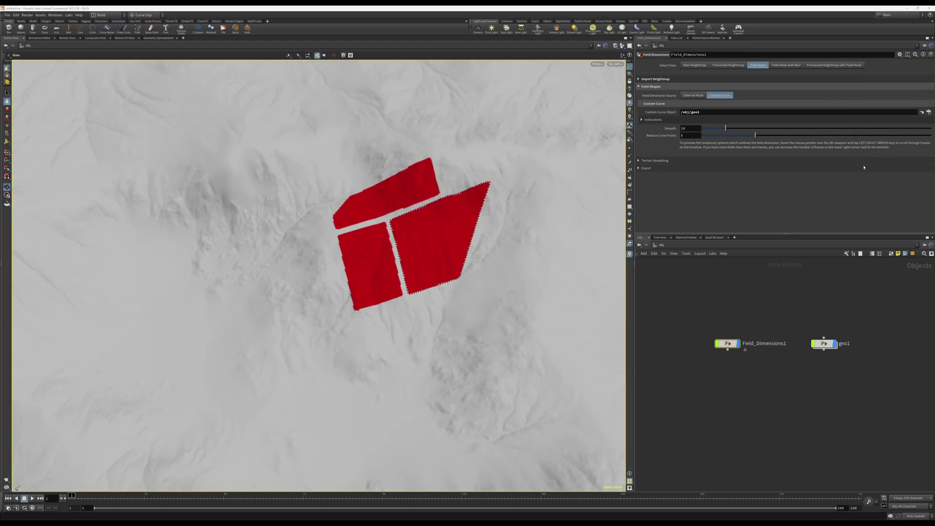
drag(424, 208, 521, 205)
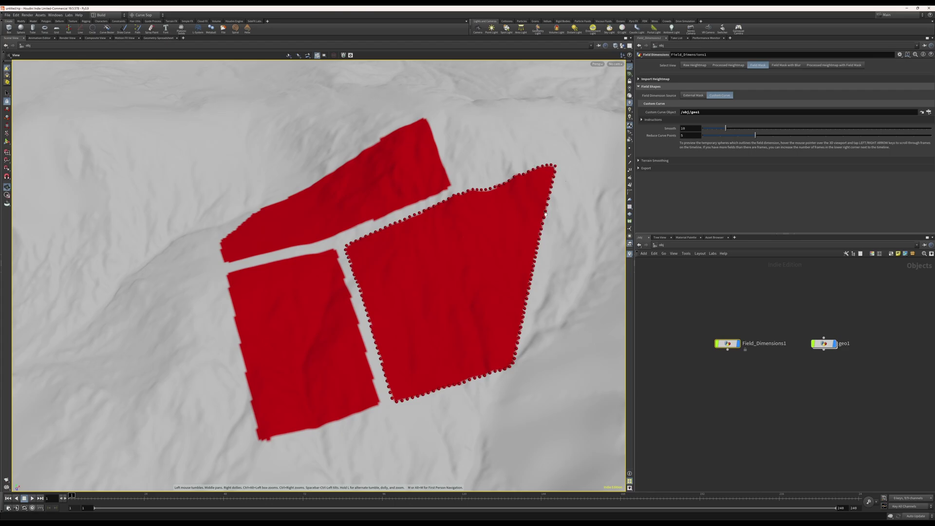
drag(447, 219, 432, 241)
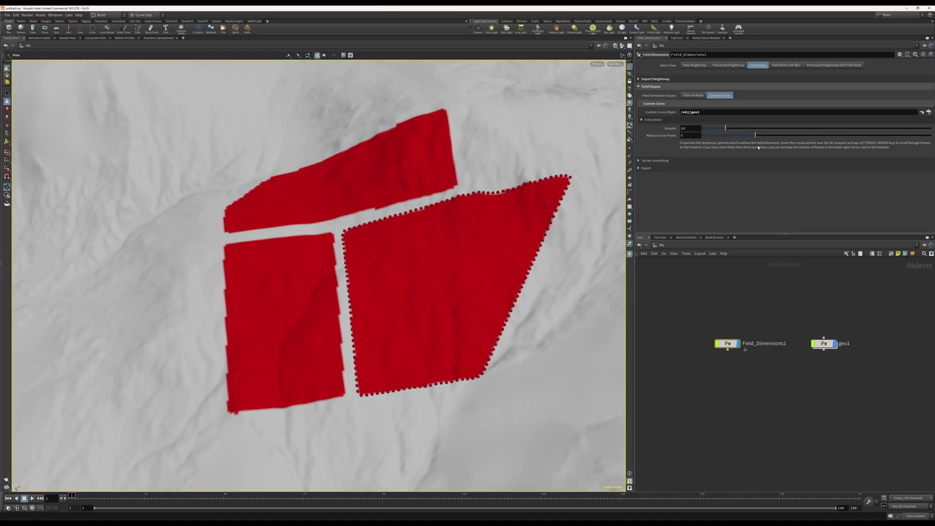
Step: Try higher Reduce Curve Points values on the field outline and settle on 4
drag(757, 136, 790, 135)
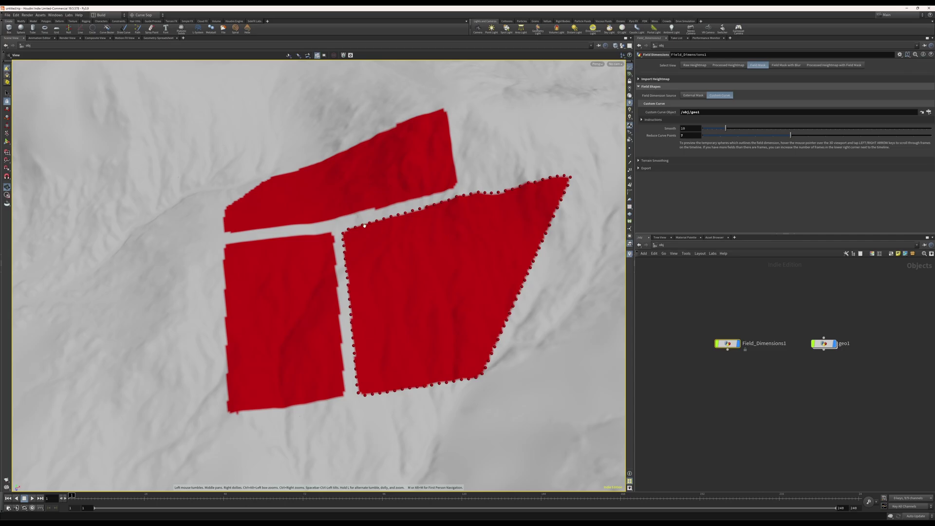
drag(791, 136, 843, 135)
drag(511, 238, 513, 215)
drag(804, 135, 738, 137)
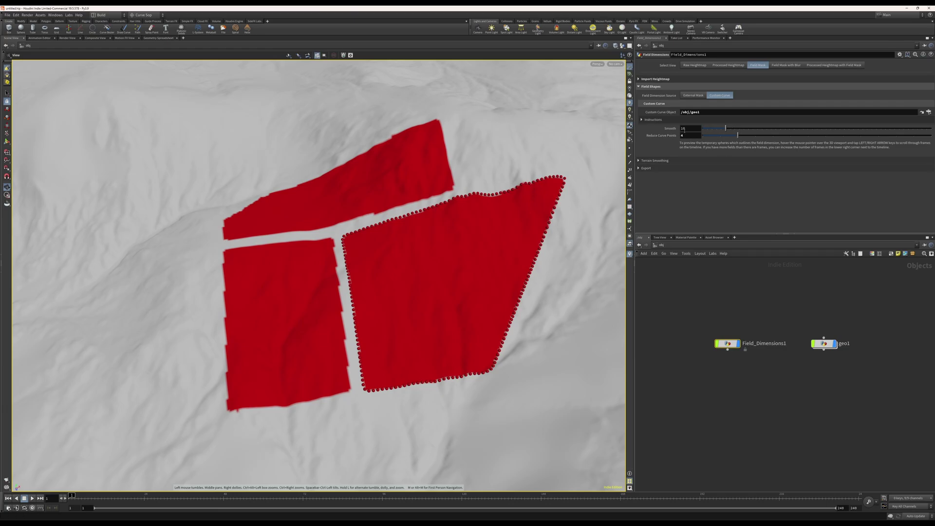
Step: Try low and high Smooth values for the field shapes and set Smooth to 144
drag(726, 128, 933, 124)
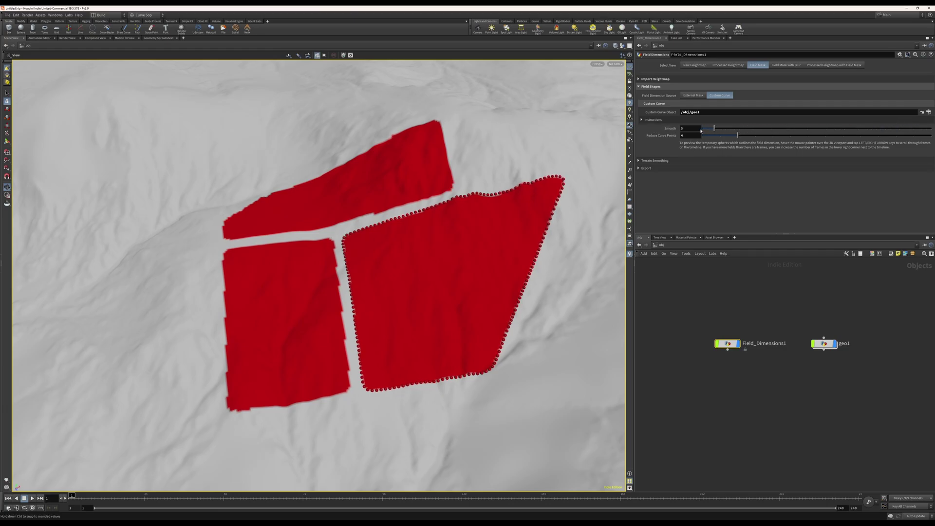
middle_drag(694, 128, 694, 128)
middle_drag(759, 129, 874, 132)
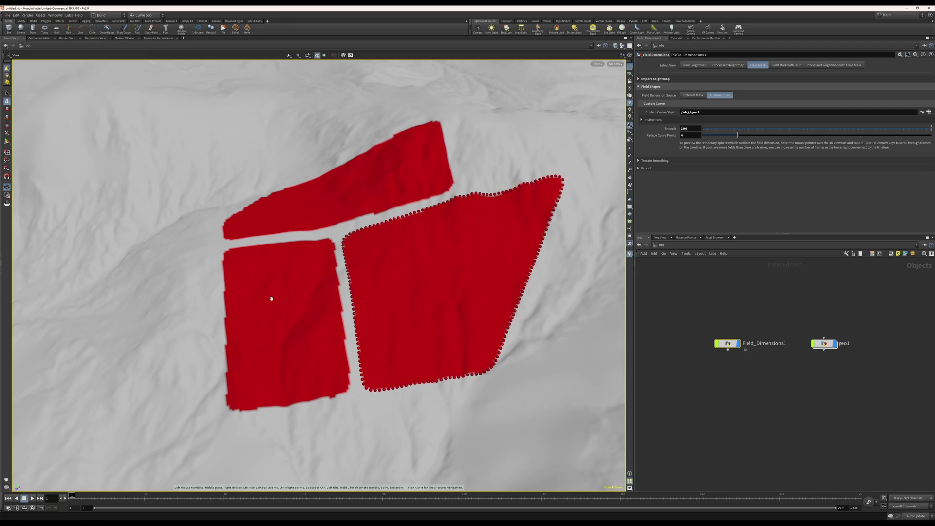
Step: Step through the timeline frames to preview each field's outline spheres and examine the outlines on the terrain
key(Right)
key(Right)
key(Left)
key(Left)
key(Right)
key(Right)
key(Left)
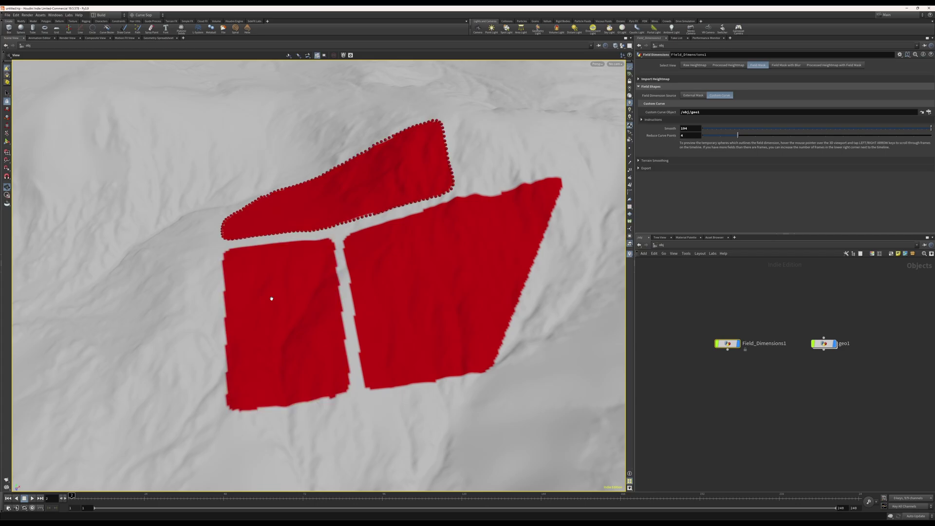
key(Left)
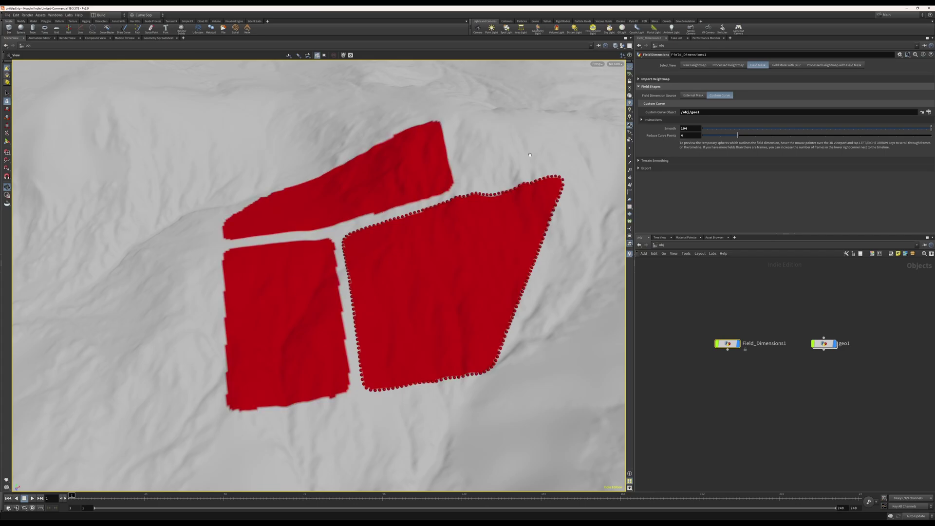
alt+drag(530, 155, 534, 226)
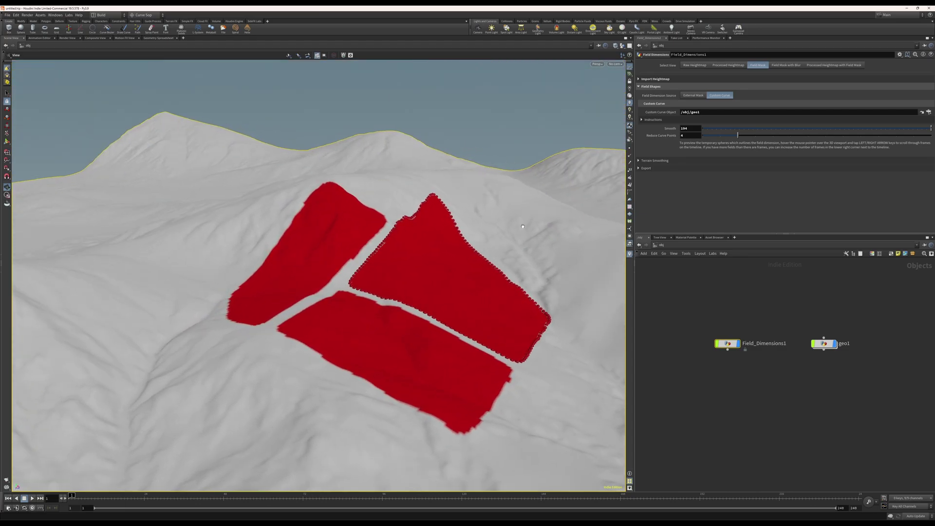
alt+drag(311, 245, 352, 198)
Step: Compare the raw and processed heightmaps around the fields and expand the Terrain Smoothing settings
click(694, 67)
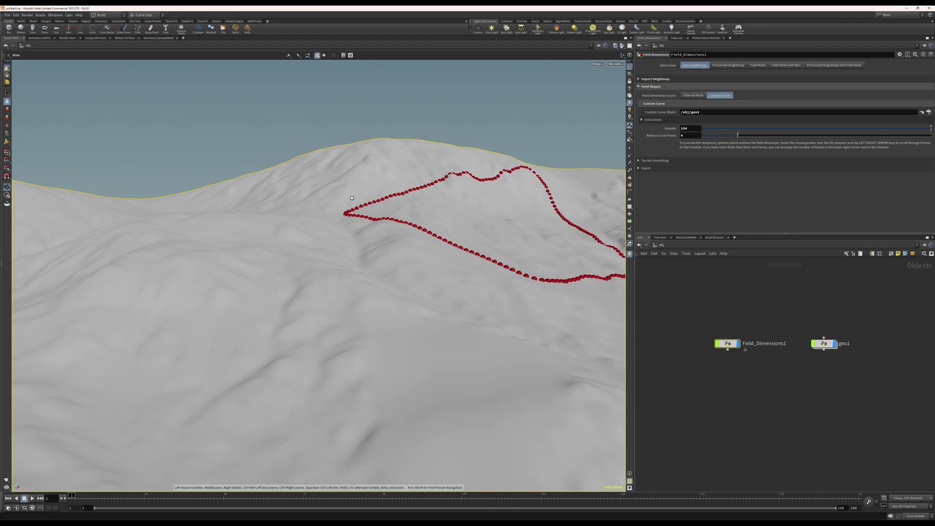
click(728, 65)
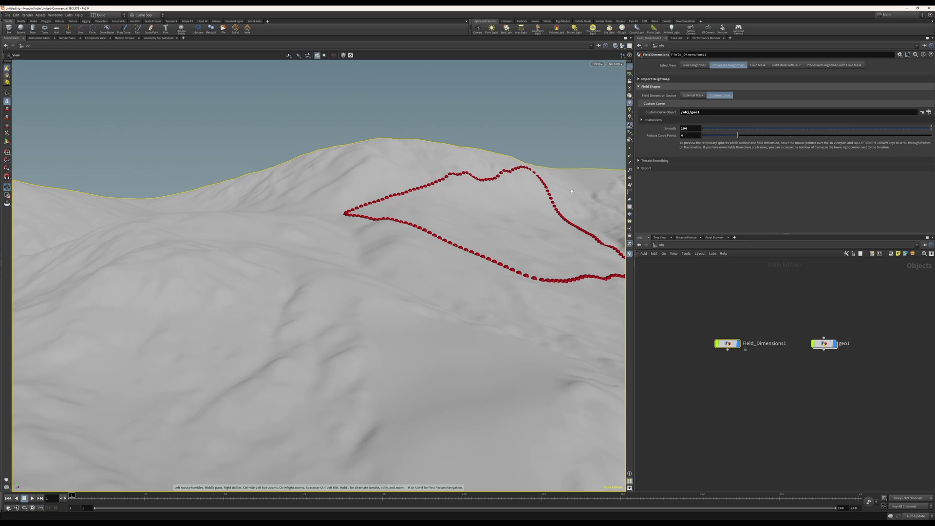
click(652, 87)
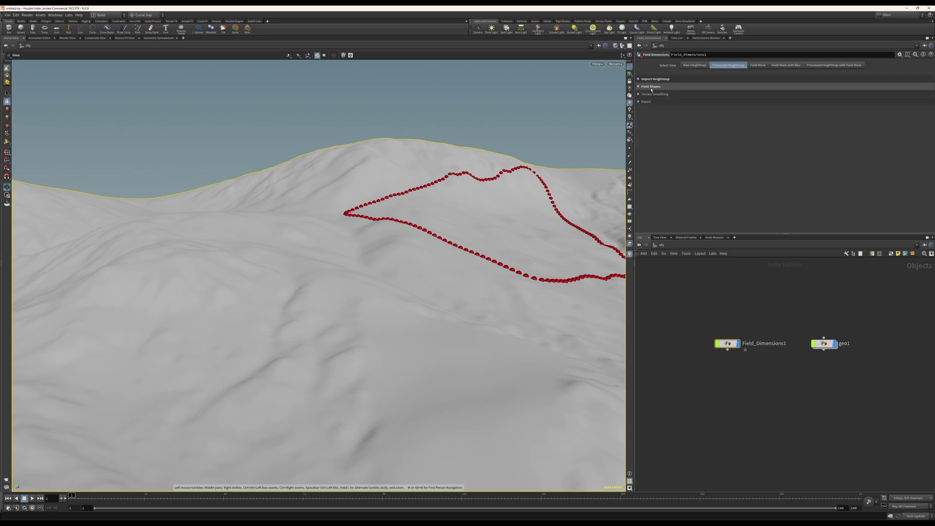
mouse_move(353, 213)
mouse_down()
mouse_move(353, 227)
mouse_move(354, 213)
mouse_up()
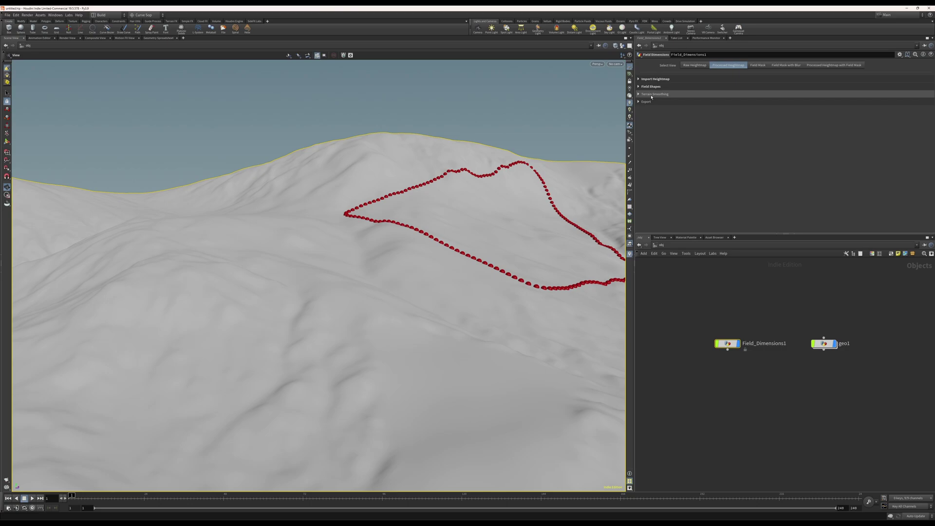
click(651, 96)
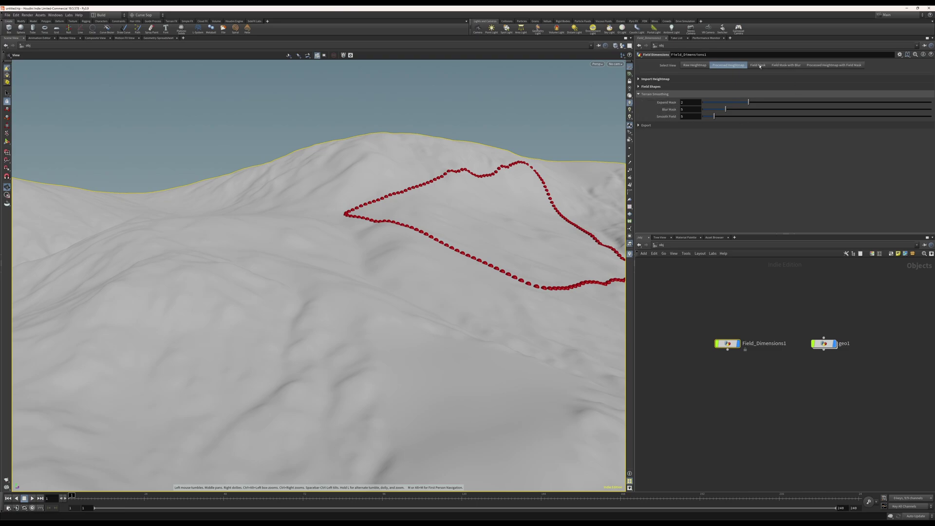
Step: Show the field mask with blur, try different mask values, and settle on Expand Mask 4.71 and Blur Mask 6.34
click(790, 67)
scroll(449, 217, up, 2)
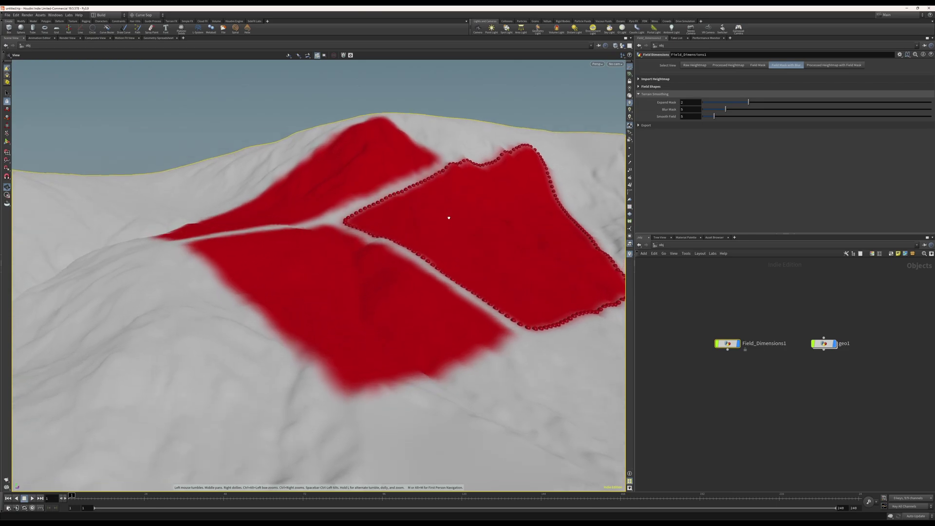
drag(449, 216, 445, 236)
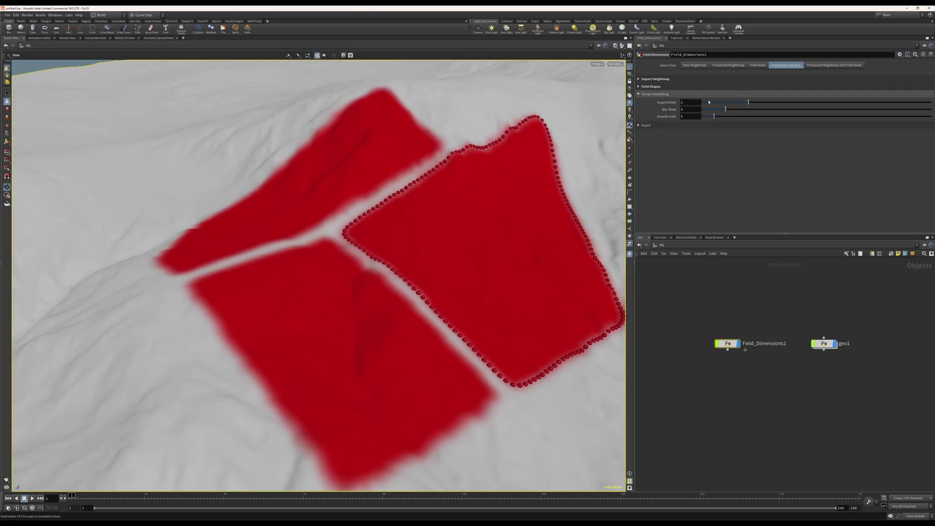
drag(749, 104, 716, 102)
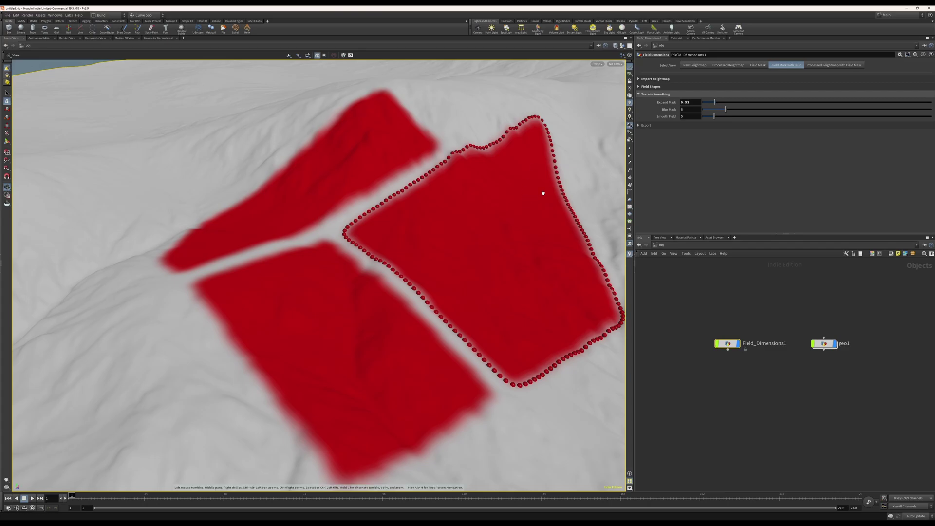
drag(714, 103, 825, 99)
drag(725, 110, 827, 108)
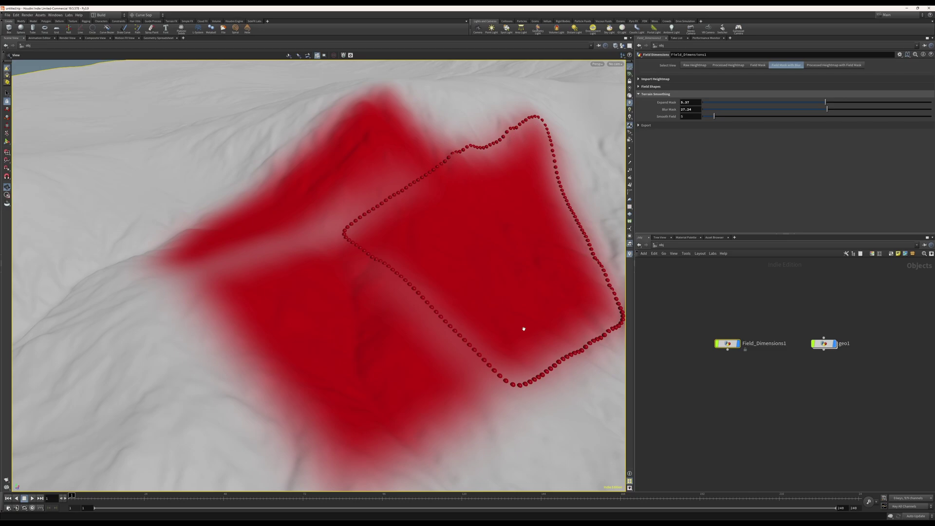
drag(825, 103, 931, 102)
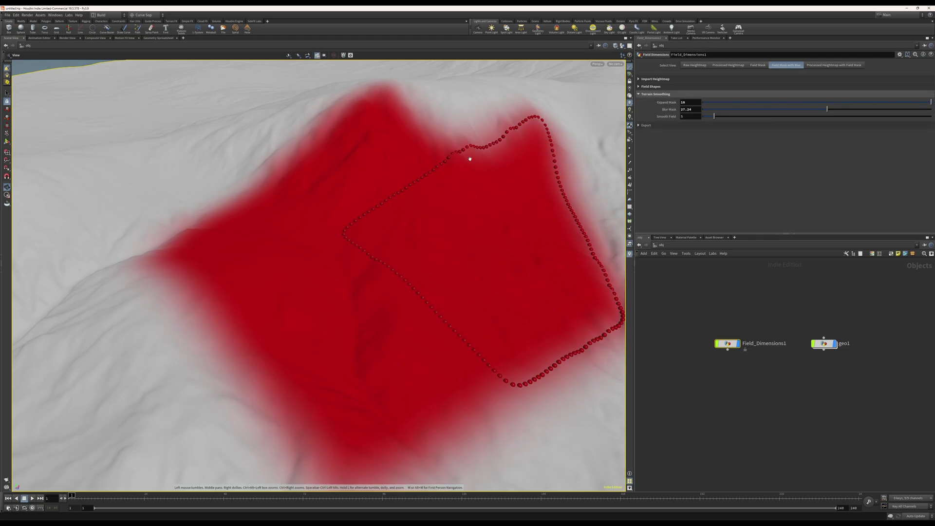
drag(827, 109, 708, 110)
drag(777, 103, 810, 103)
drag(708, 109, 732, 110)
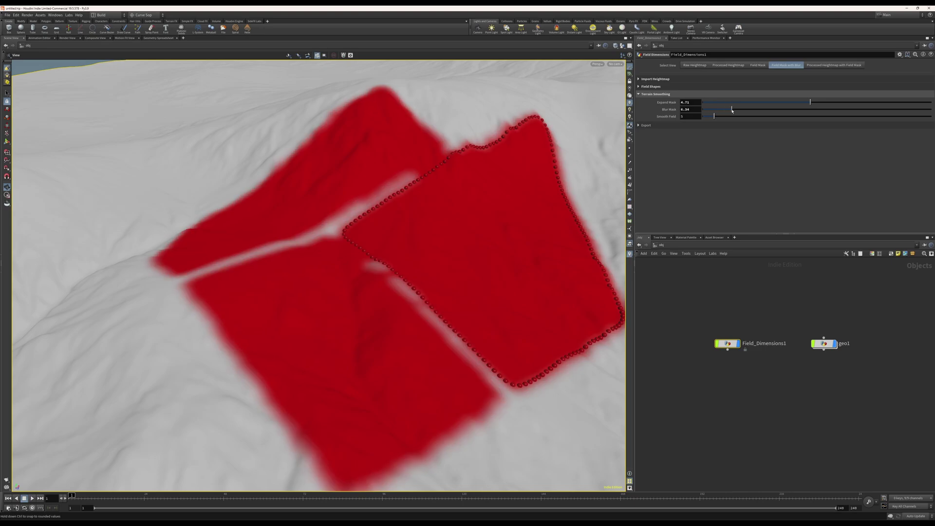
Step: Switch to the processed heightmap view and raise Smooth Field to 82.8
drag(483, 242, 480, 263)
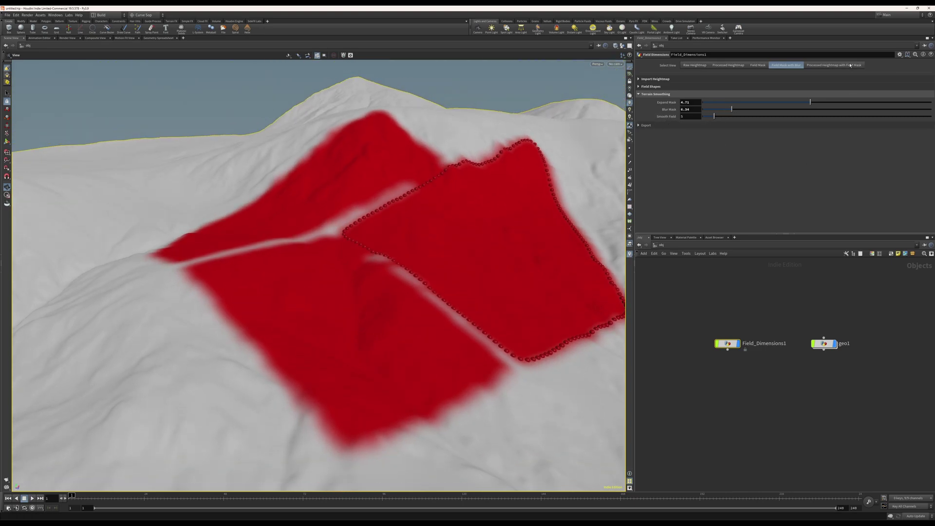
click(731, 67)
drag(473, 243, 504, 242)
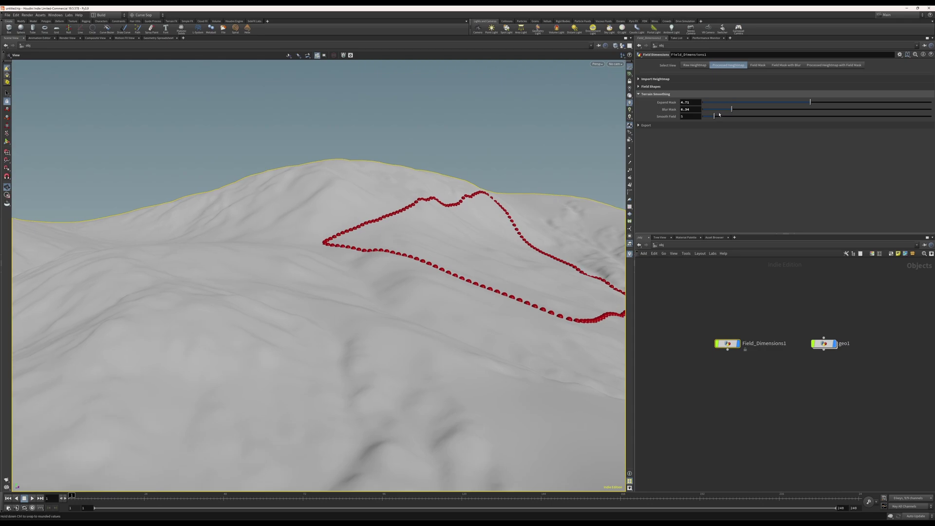
drag(713, 116, 893, 106)
drag(442, 243, 460, 249)
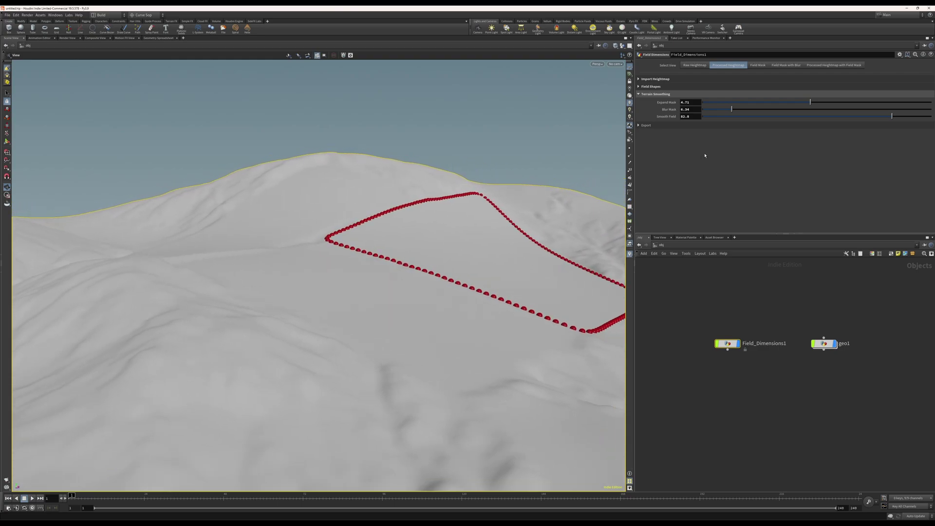
Step: Alternate between the raw and processed heightmap views to compare the terrain before and after field smoothing
click(693, 65)
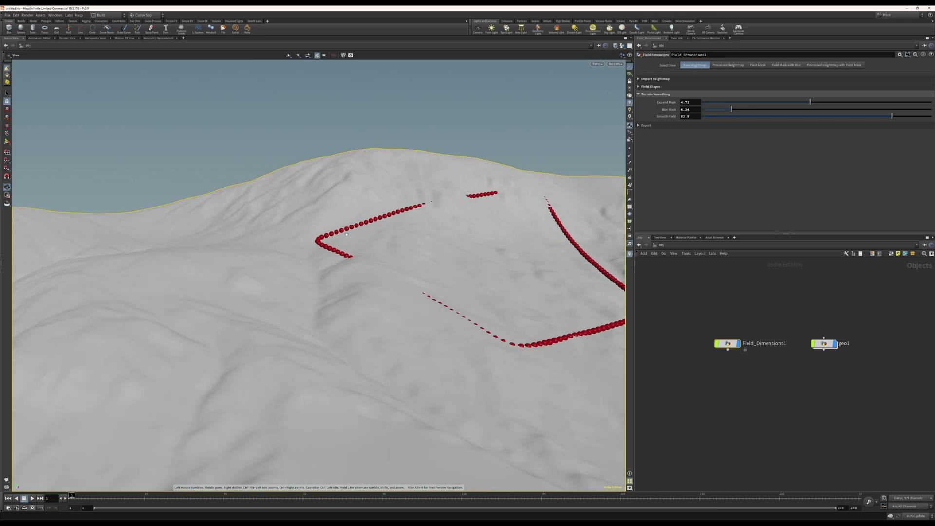
click(721, 65)
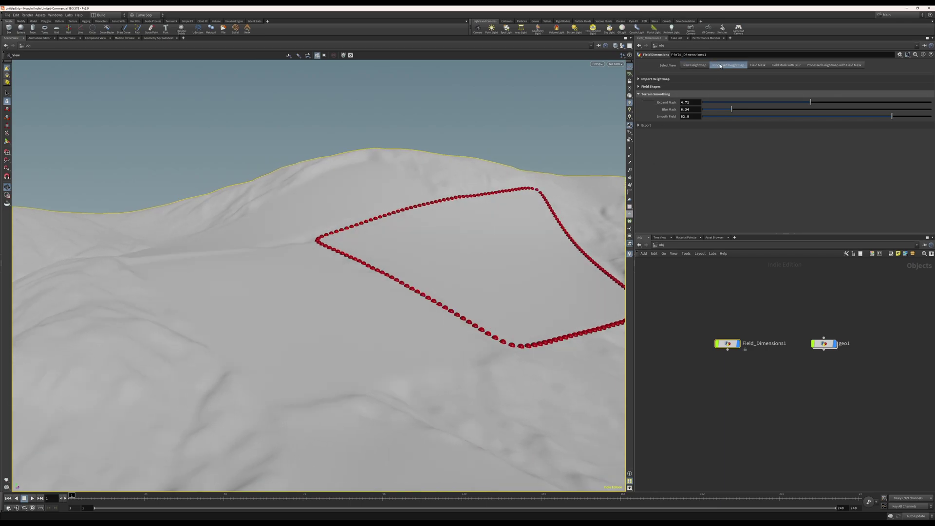
click(689, 66)
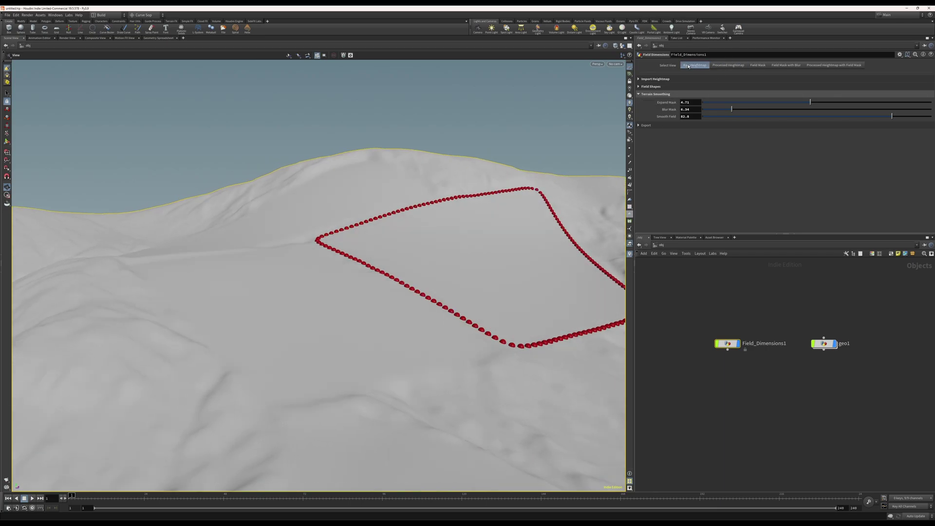
click(716, 66)
click(695, 65)
click(728, 65)
Step: Raise Blur Mask to about 19.3 and inspect the softened terrain transitions between and around the fields
drag(259, 248, 272, 246)
scroll(285, 242, up, 5)
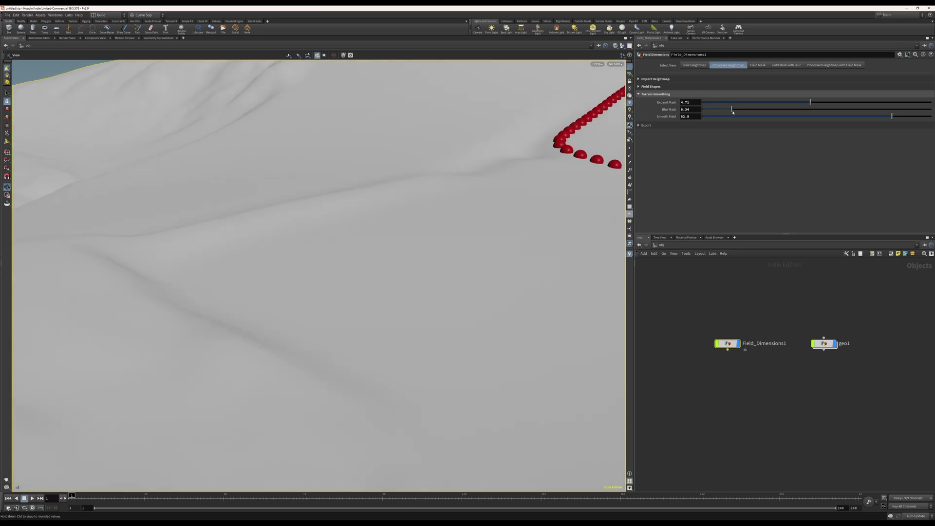
drag(733, 110, 791, 109)
drag(508, 168, 261, 266)
scroll(312, 183, down, 5)
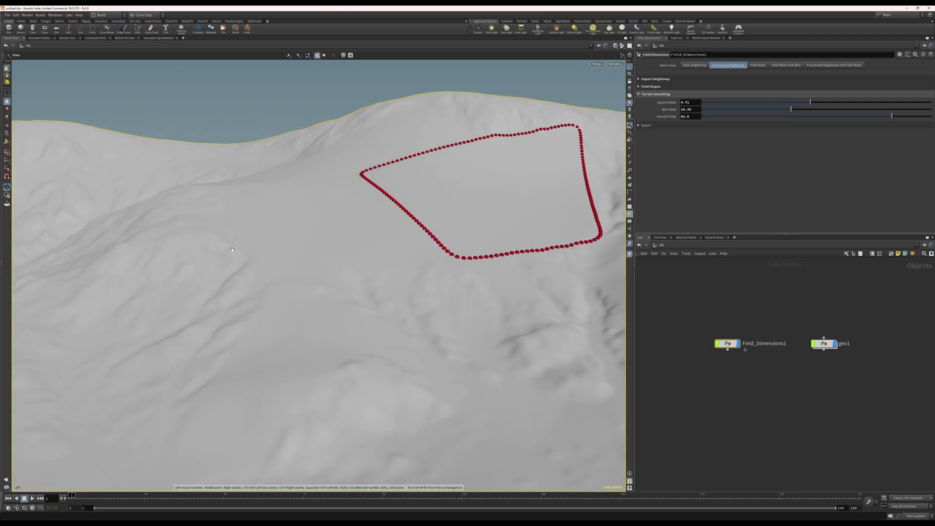
drag(410, 250, 435, 253)
drag(504, 189, 411, 184)
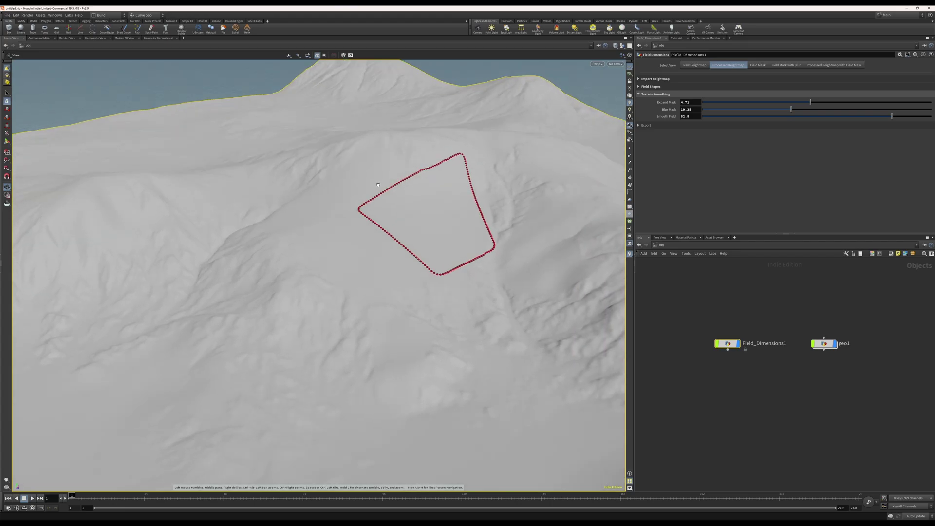
mouse_move(336, 201)
mouse_down()
mouse_move(353, 200)
mouse_move(339, 202)
mouse_up()
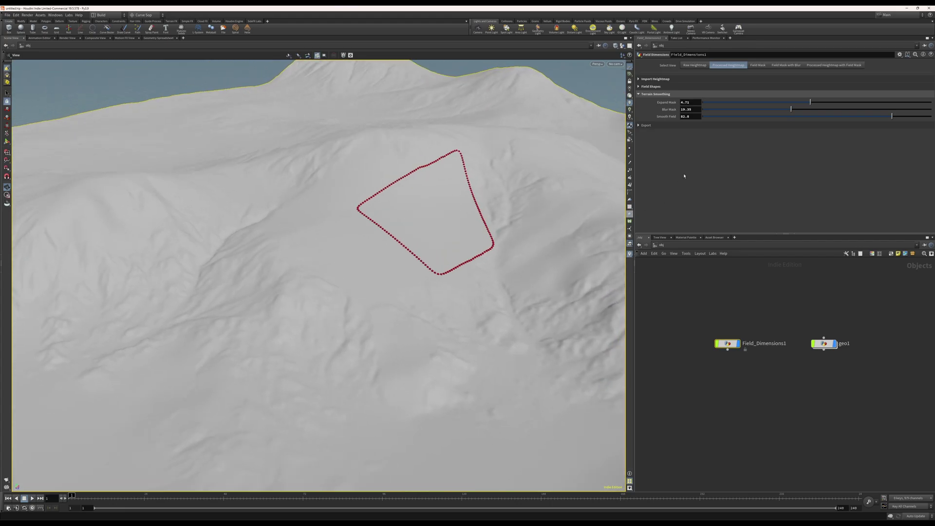
Step: Expand the Export settings and set the heightmap export file to map_dem.png in the FS22_Houdini map's data folder
click(648, 94)
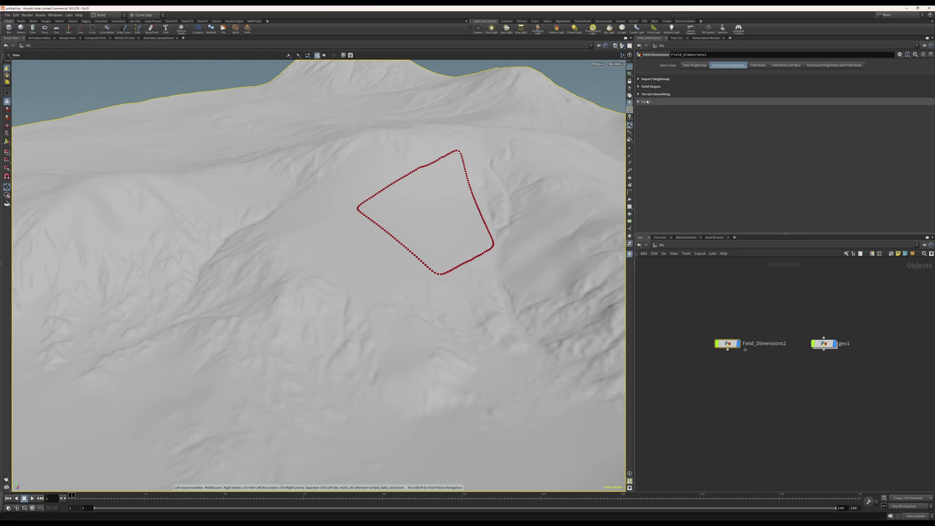
click(648, 102)
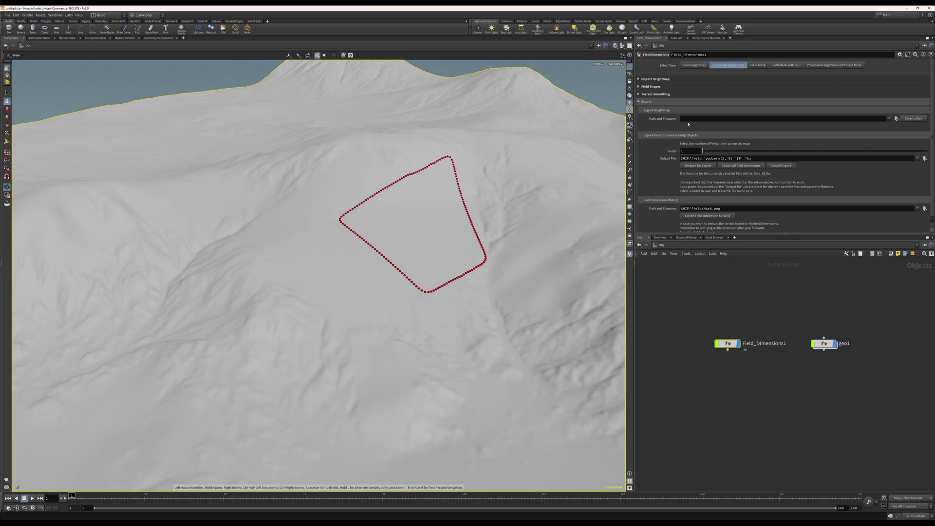
click(896, 119)
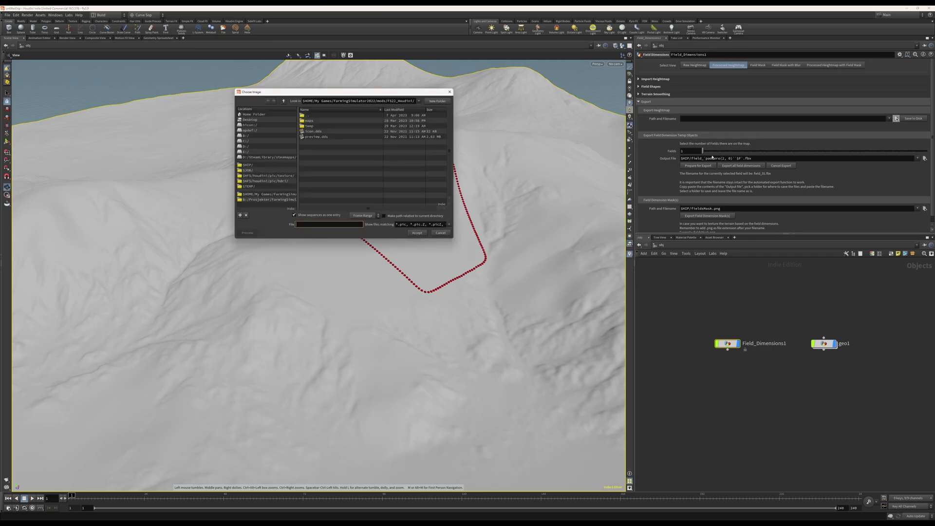
double_click(311, 121)
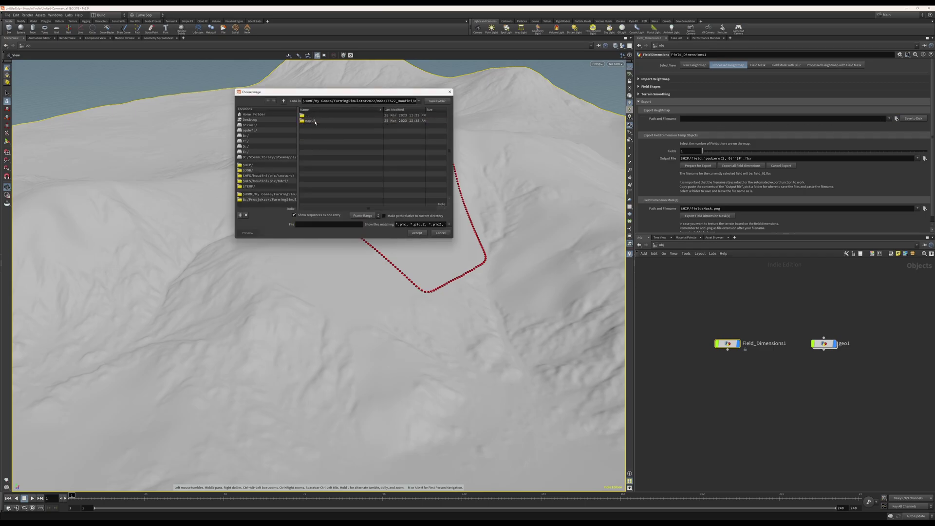
double_click(315, 121)
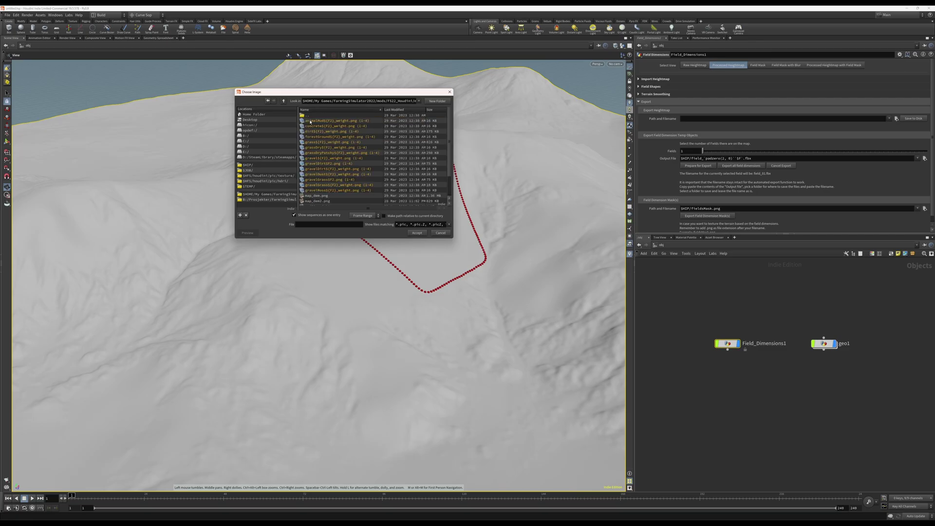
click(316, 195)
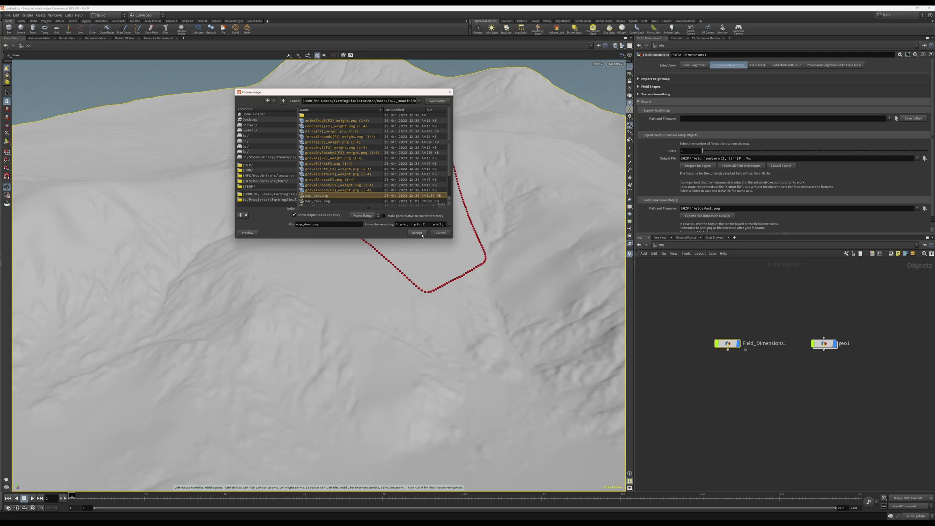
click(418, 232)
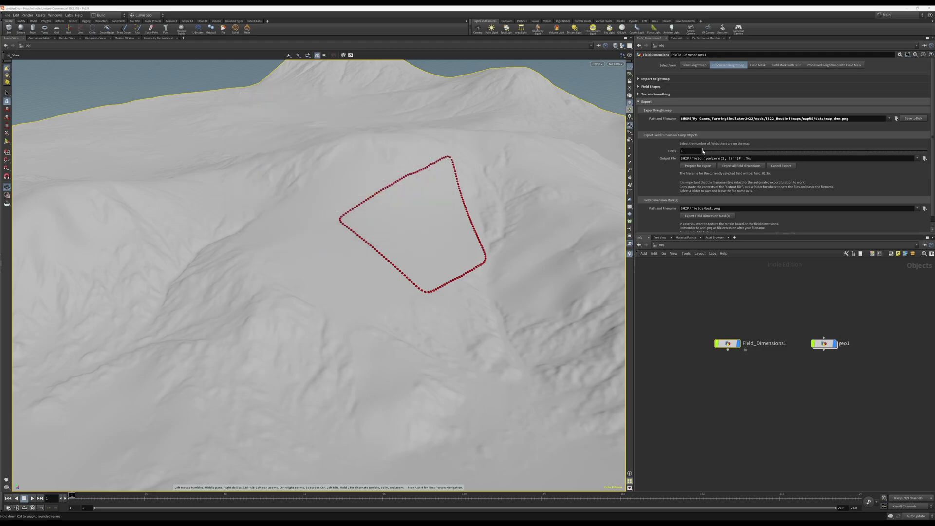
Step: Try high values for the number of fields to export and set Fields to 3
drag(703, 151, 928, 153)
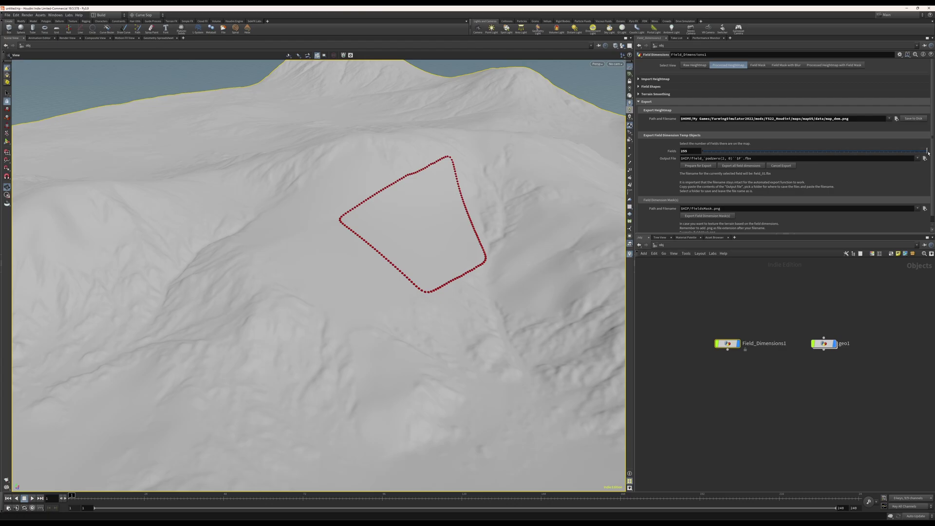
middle_drag(689, 150, 687, 151)
double_click(681, 151)
text(512)
key(Return)
text(3)
key(Return)
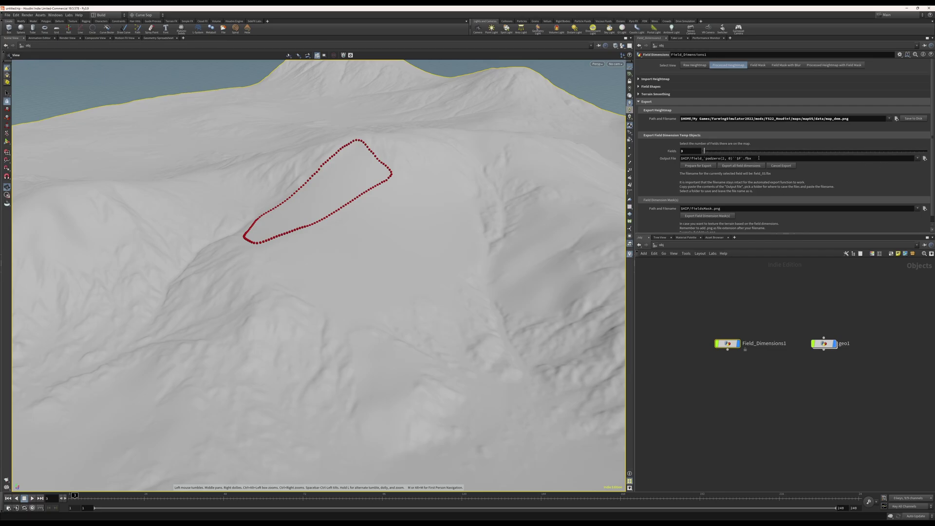
Step: Set the field dimension output to the Desktop's test folder, reusing the existing field_ FBX filename expression
drag(758, 158, 692, 158)
key(ctrl+c)
click(925, 159)
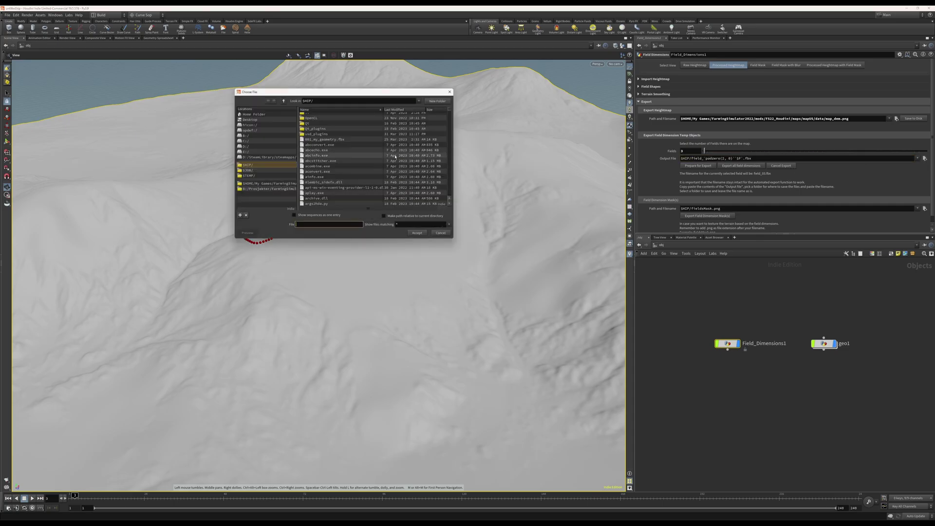
click(275, 120)
double_click(318, 164)
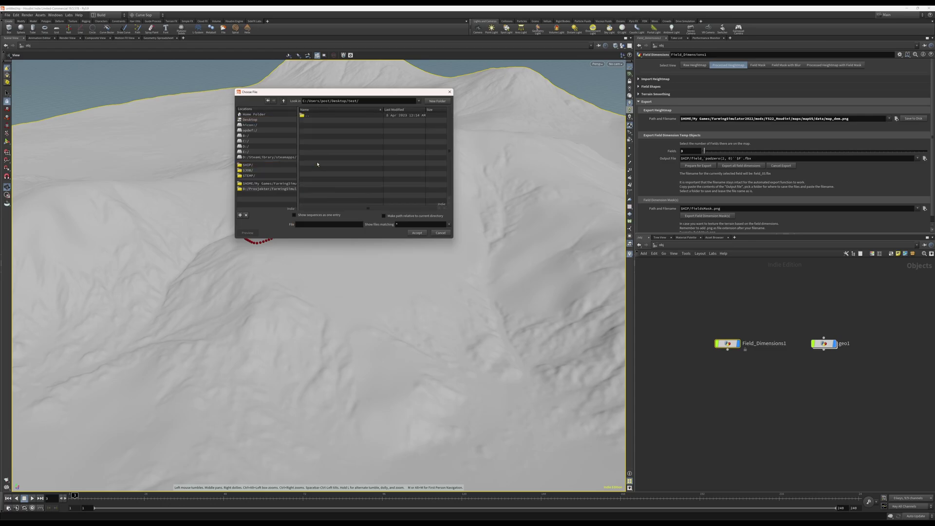
click(315, 225)
key(ctrl+v)
click(417, 233)
click(418, 233)
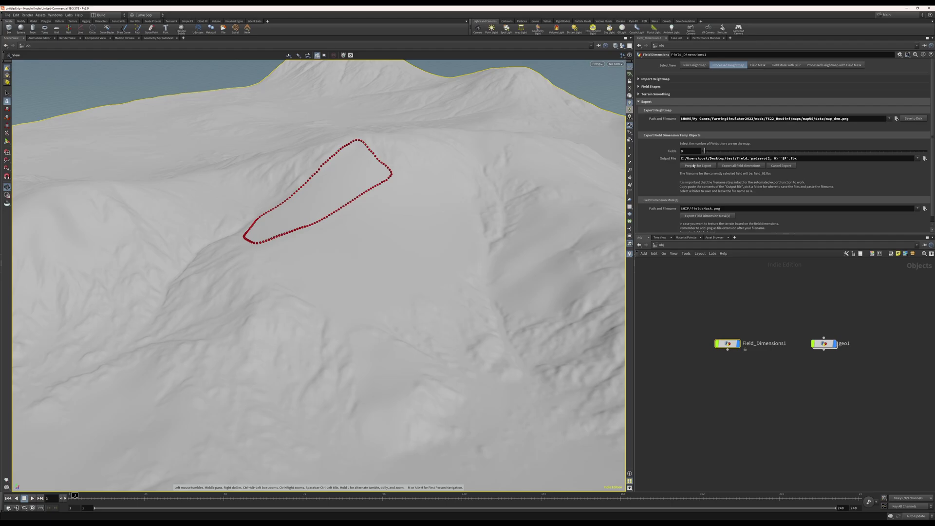
Step: Prepare the export and export all field dimensions, saving the scene before cooking
click(698, 166)
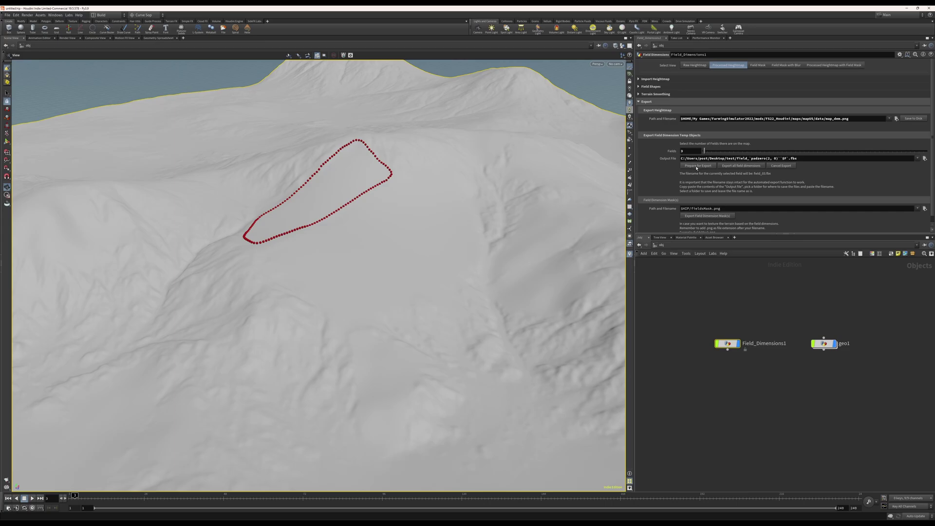
click(739, 168)
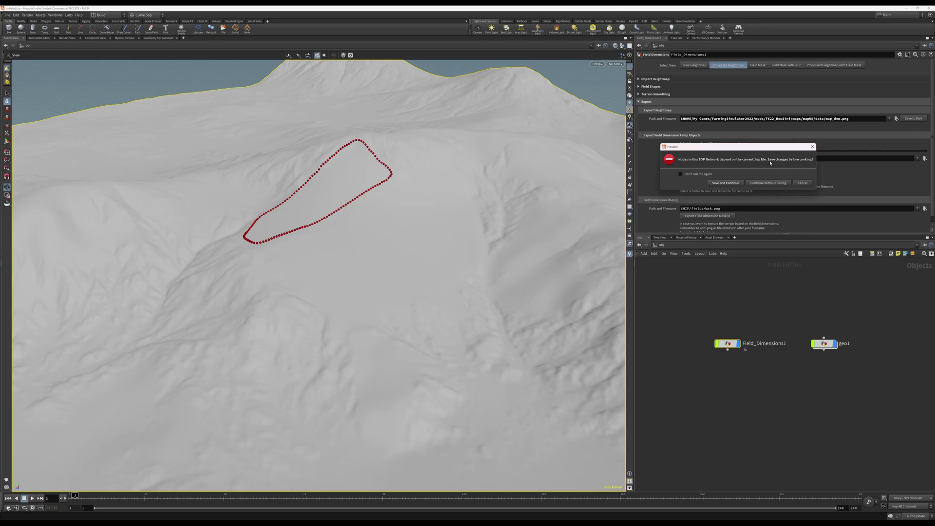
click(725, 182)
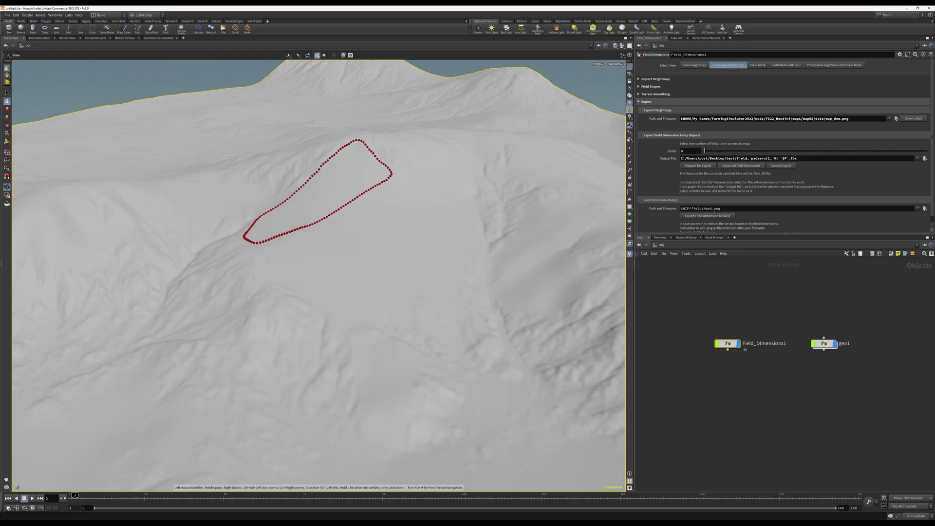
Step: Inspect the FBX_EXPORT network inside Field_Dimensions1 and check the exported FBX files in the test folder
double_click(729, 344)
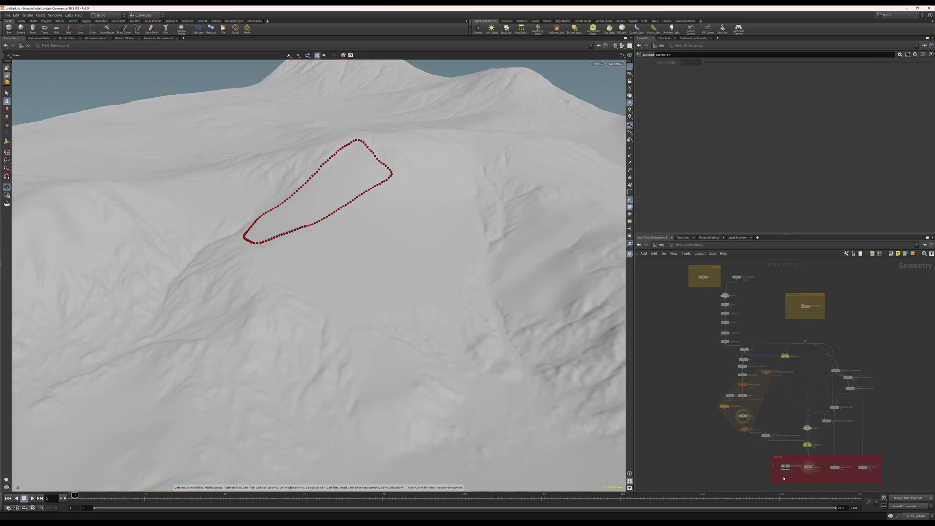
scroll(784, 478, up, 5)
scroll(805, 455, up, 2)
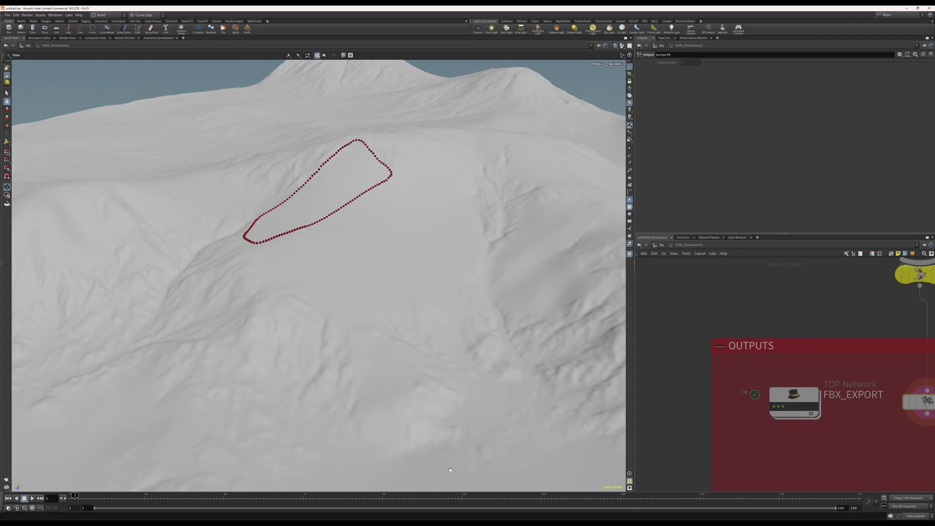
click(418, 497)
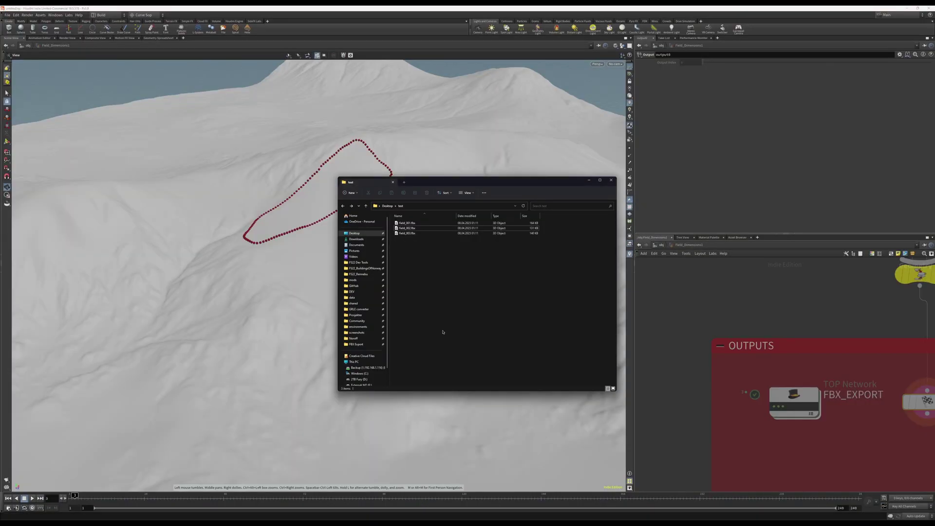
mouse_move(422, 260)
mouse_down()
mouse_move(417, 223)
mouse_move(423, 251)
mouse_up()
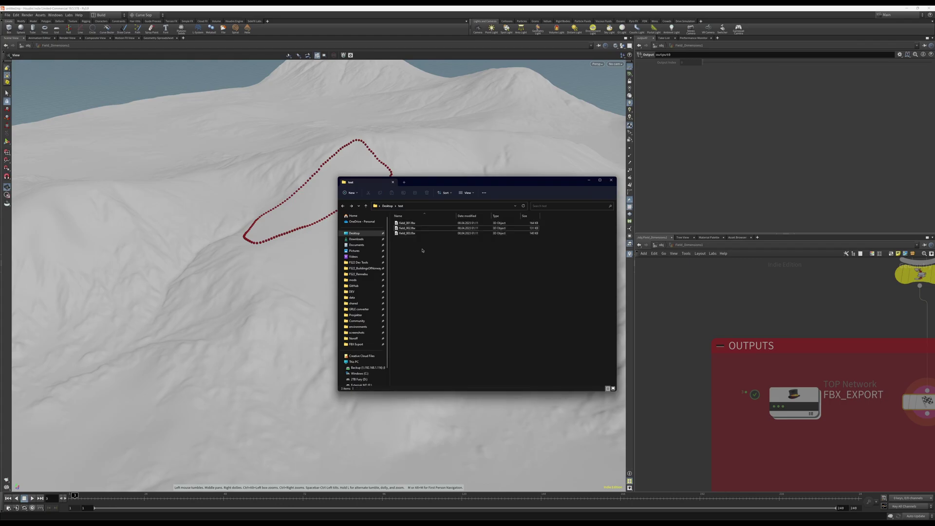
drag(461, 182, 464, 248)
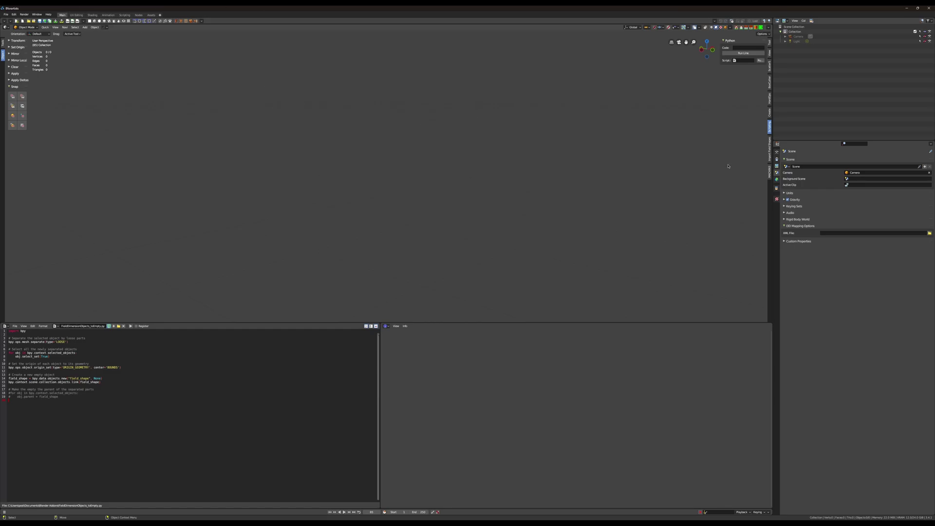
Step: In Blender, import the field shapes from the Desktop's test folder with the Import Field Shapes add-on
click(770, 149)
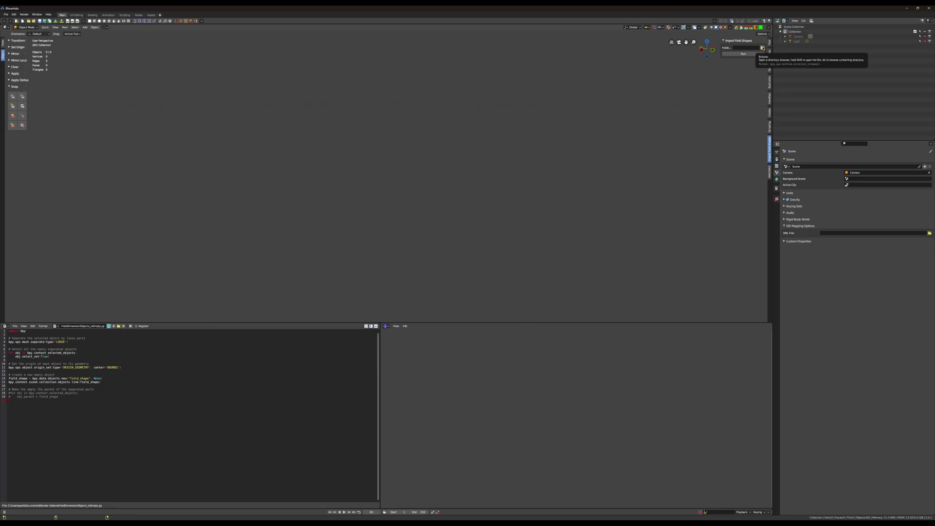
click(763, 47)
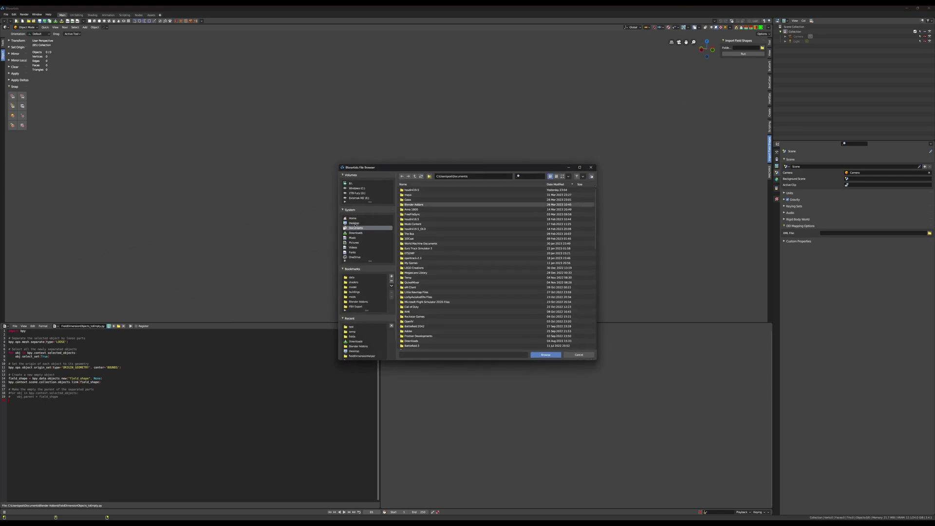
click(351, 327)
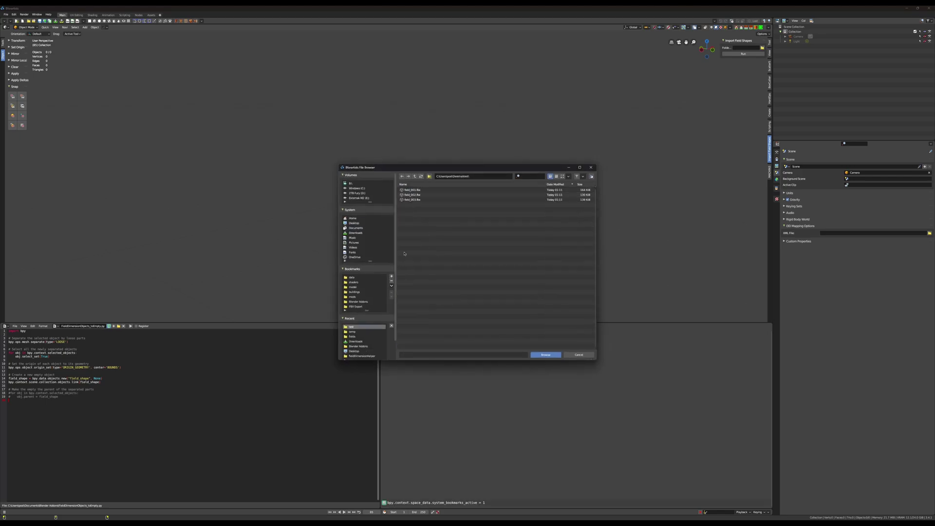
click(546, 355)
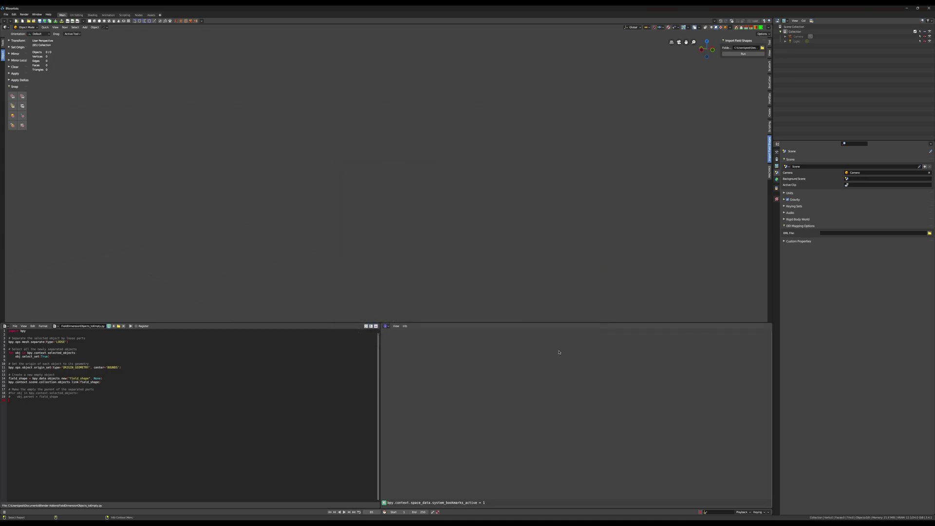
click(744, 55)
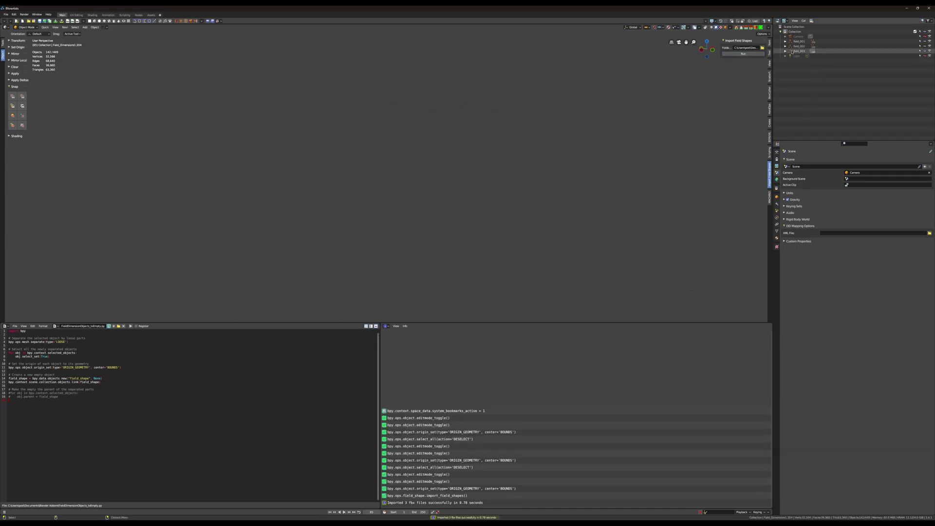
Step: Frame the imported field_003 object and examine the outlines and center points of the imported fields
click(791, 50)
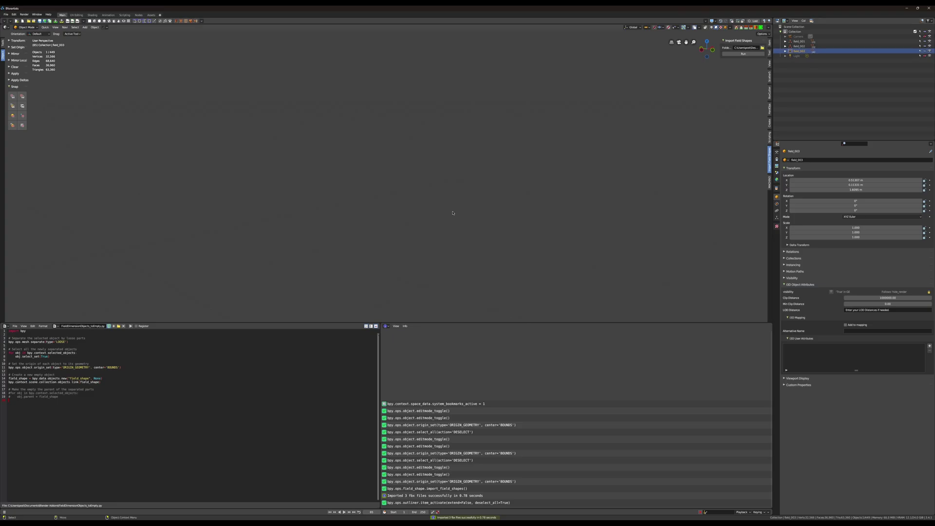
key(KP_Decimal)
scroll(428, 168, down, 5)
scroll(428, 169, up, 4)
key(alt+a)
middle_drag(431, 175, 476, 223)
Step: Select all the imported field objects, look through the available export formats without exporting, and clear the selection
click(797, 50)
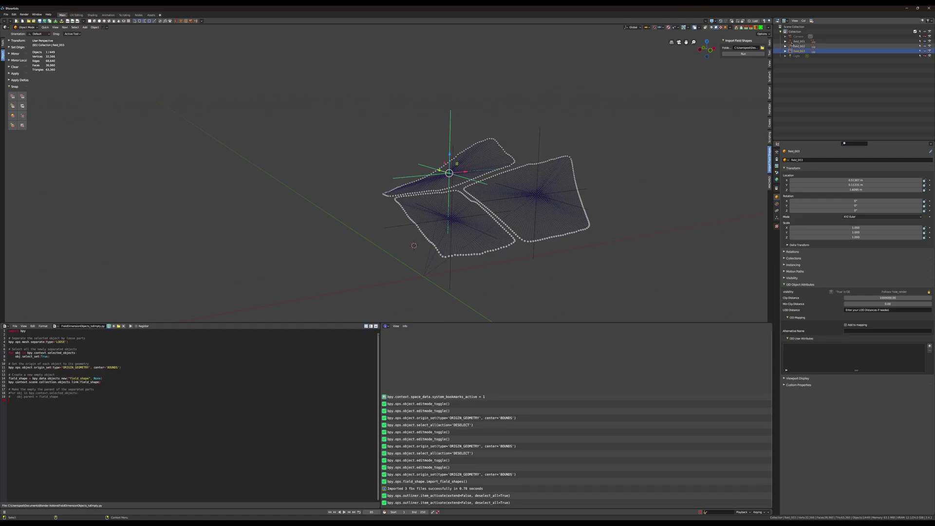
shift+click(790, 42)
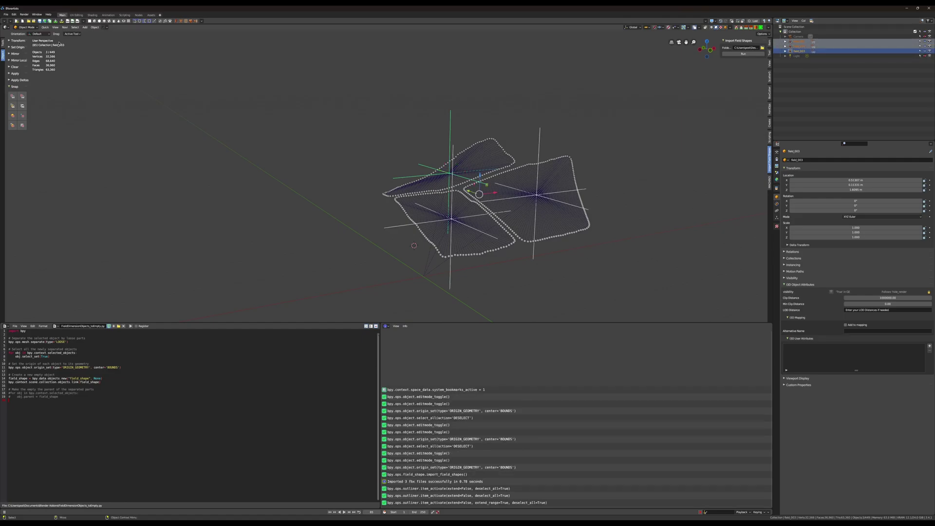
click(62, 21)
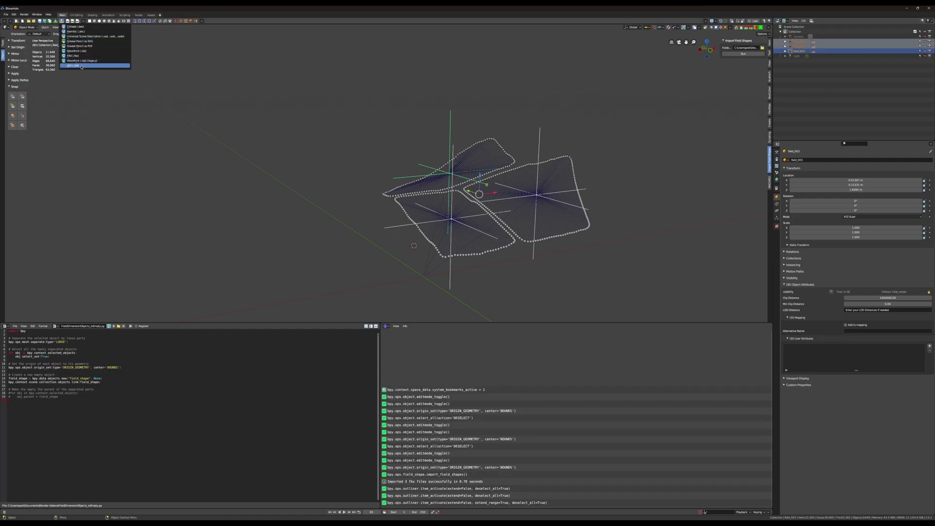
key(Escape)
key(alt+a)
middle_drag(341, 244, 392, 211)
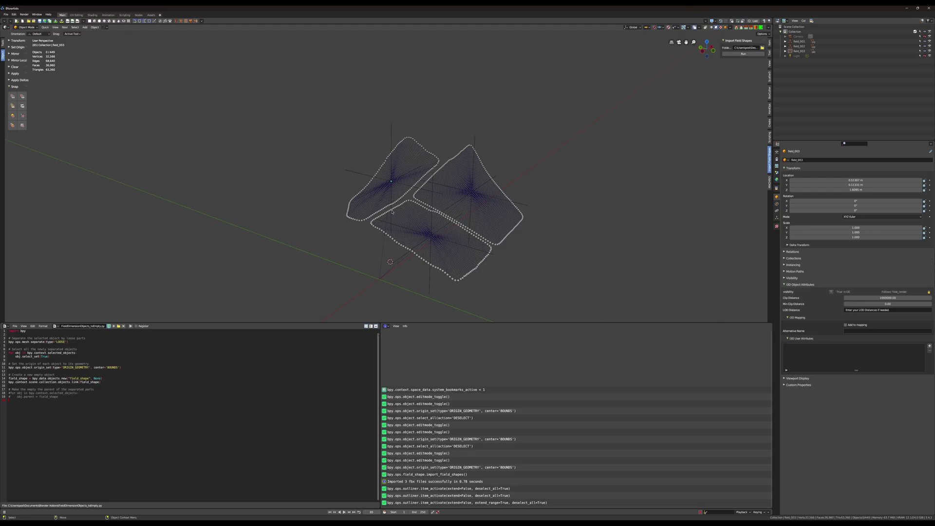